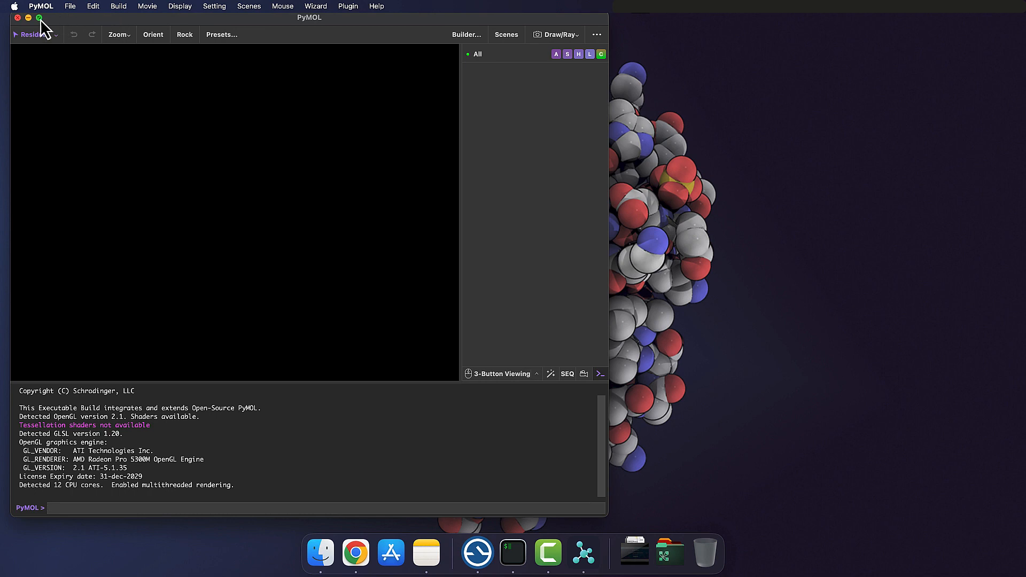
Enlarge the PyMOL window to fill the screen and check the program's version and licence information
{"action": "left_click", "coordinate": [39, 18]}
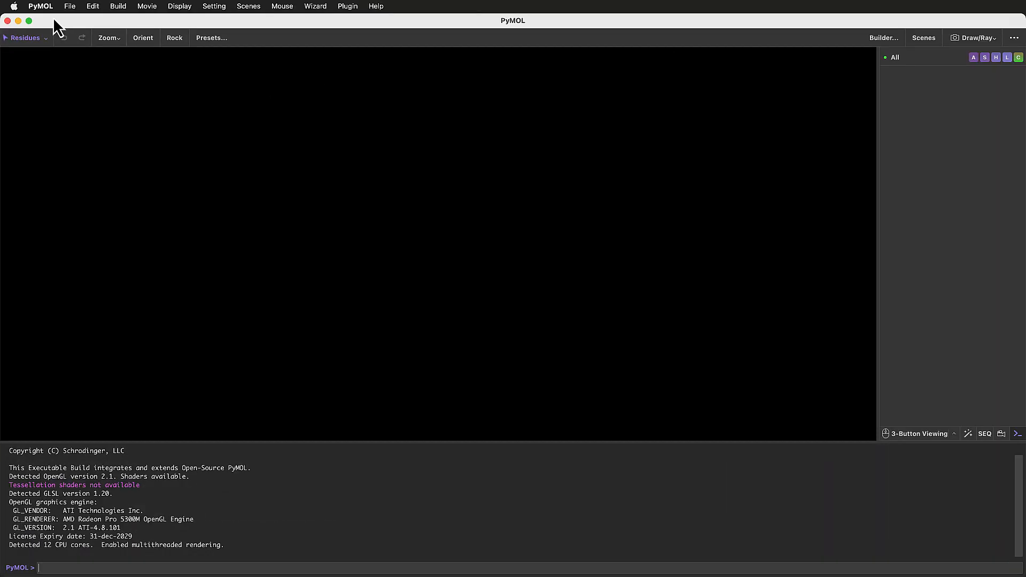
{"action": "left_click", "coordinate": [43, 9]}
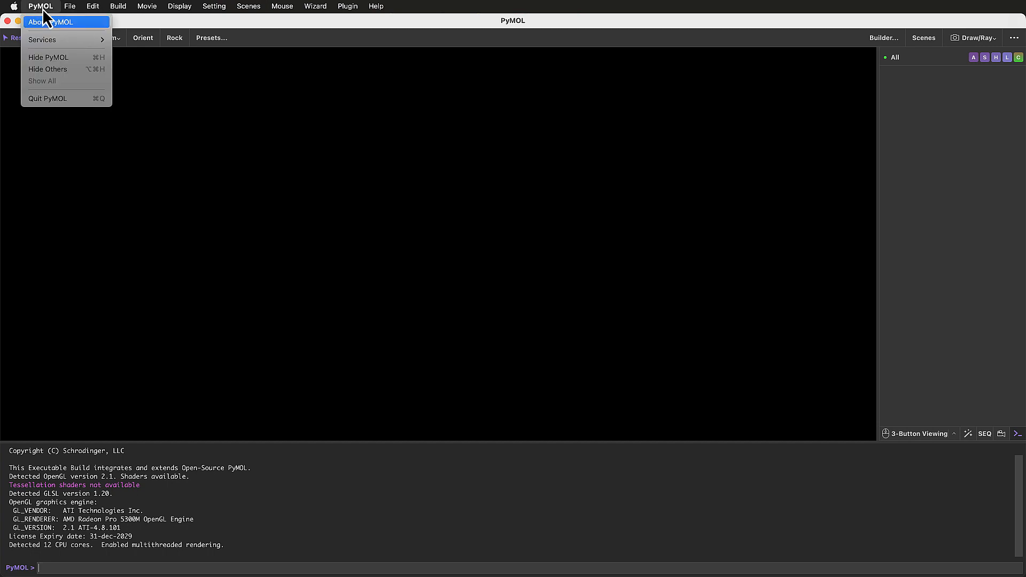
{"action": "left_click", "coordinate": [103, 24]}
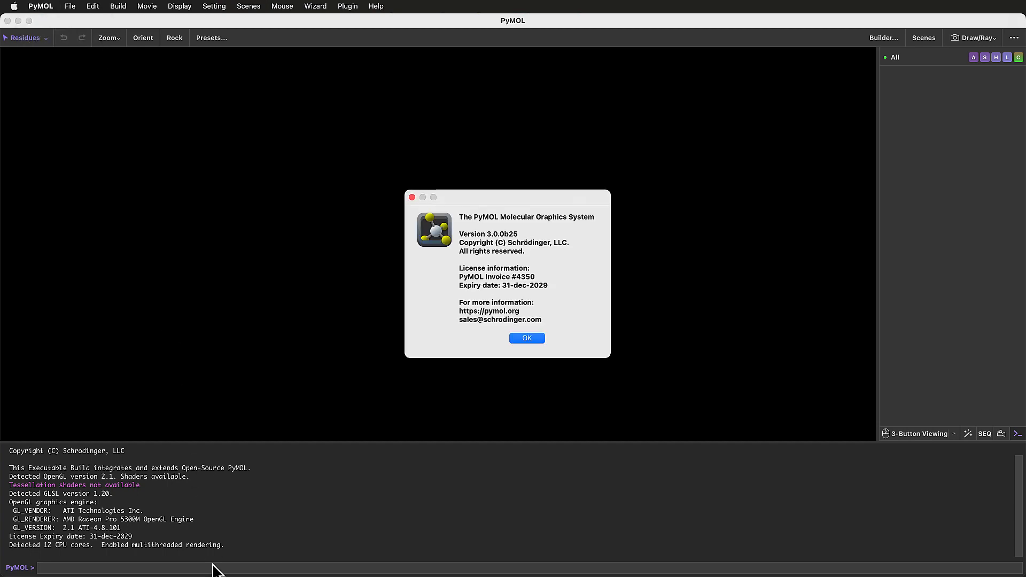
{"action": "left_click", "coordinate": [529, 339]}
Run the get_version command, and collapse and restore the command output area
{"action": "left_click", "coordinate": [212, 567]}
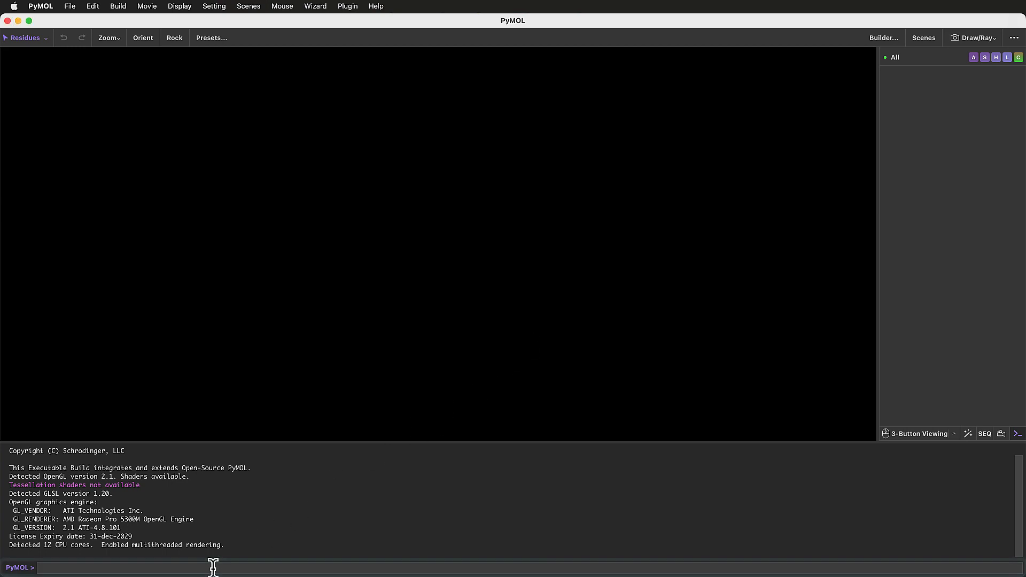
{"action": "type", "text": "get"}
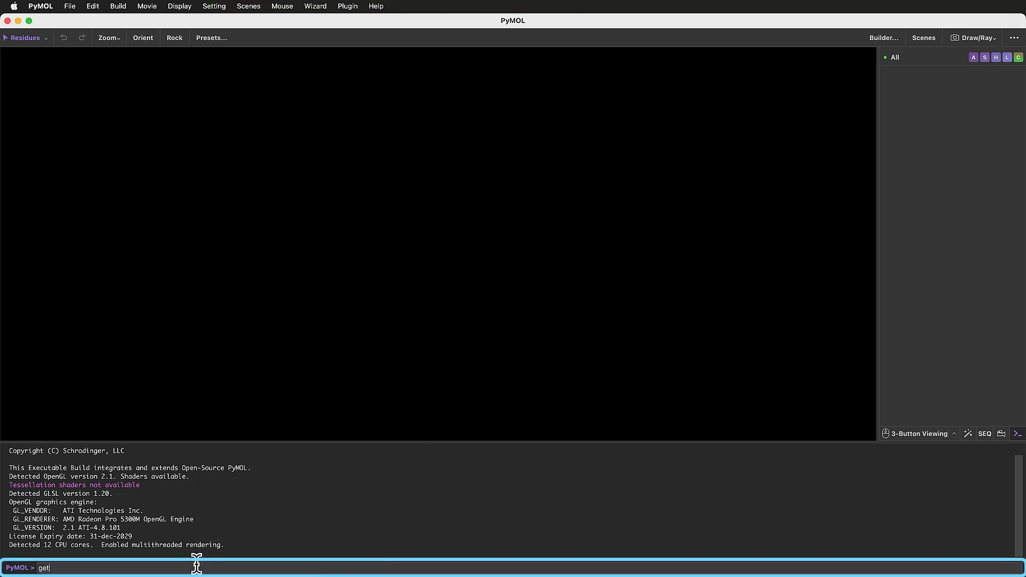
{"action": "type", "text": "_version"}
{"action": "key", "text": "Return"}
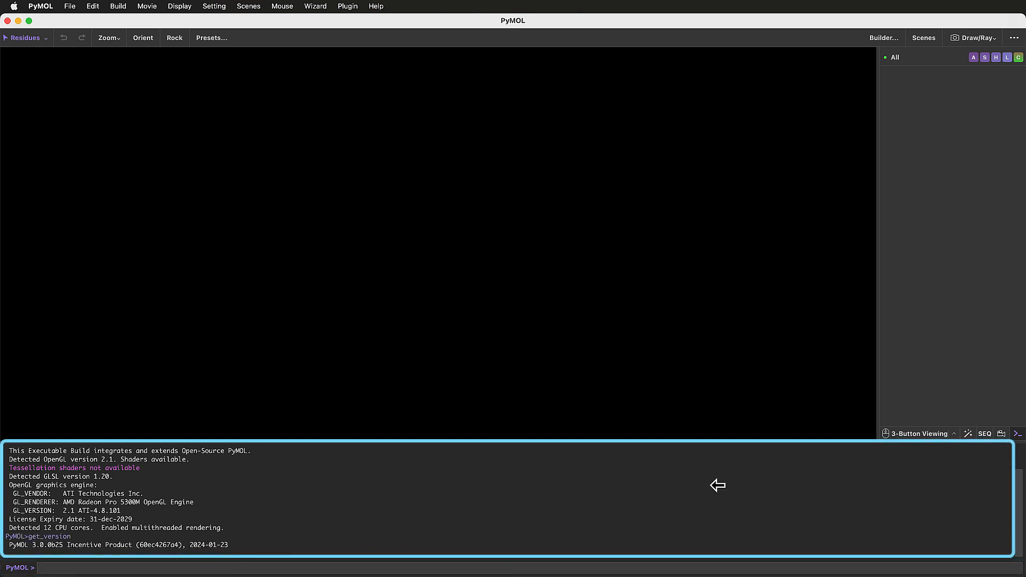
{"action": "left_click", "coordinate": [1018, 434]}
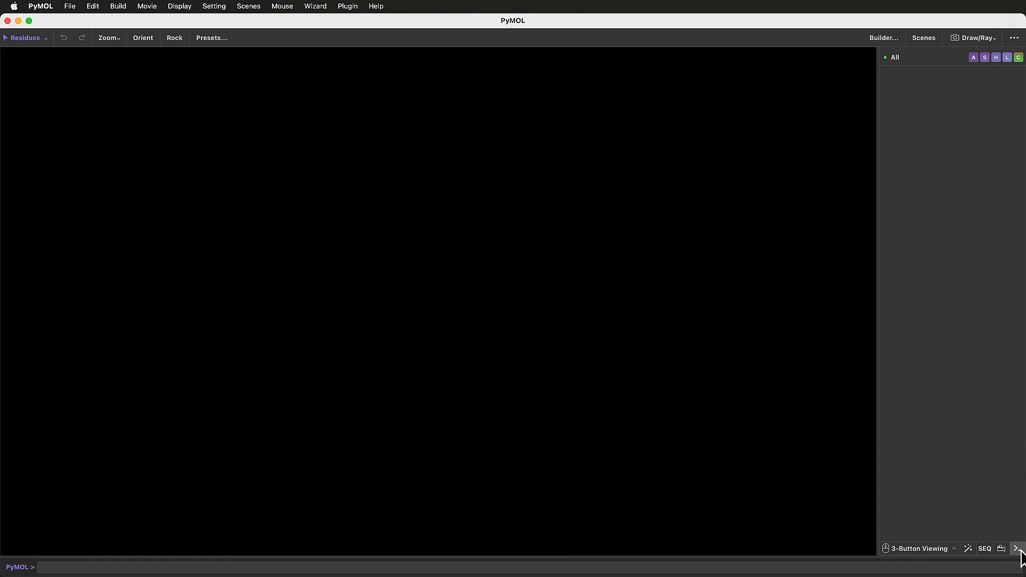
{"action": "left_click", "coordinate": [1015, 549]}
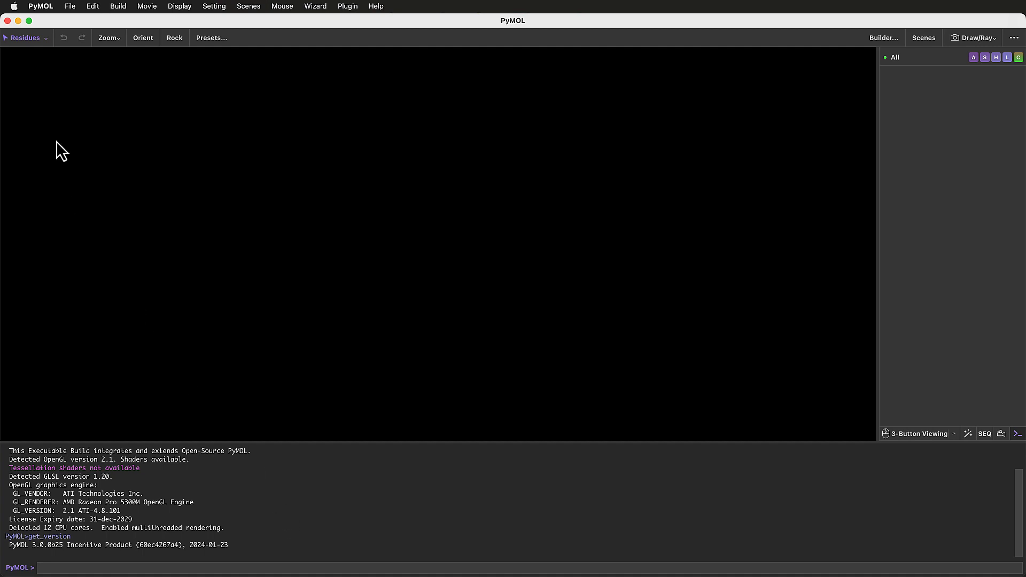
Change the working directory to the pymol3-course-data folder inside SOC/PyMOL
{"action": "left_click", "coordinate": [69, 6]}
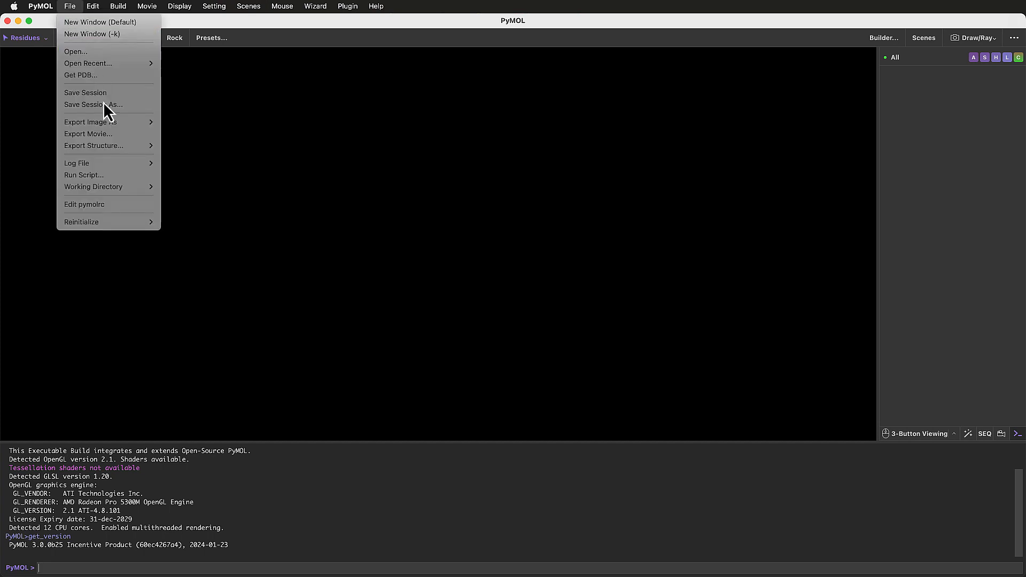
{"action": "mouse_move", "coordinate": [137, 188]}
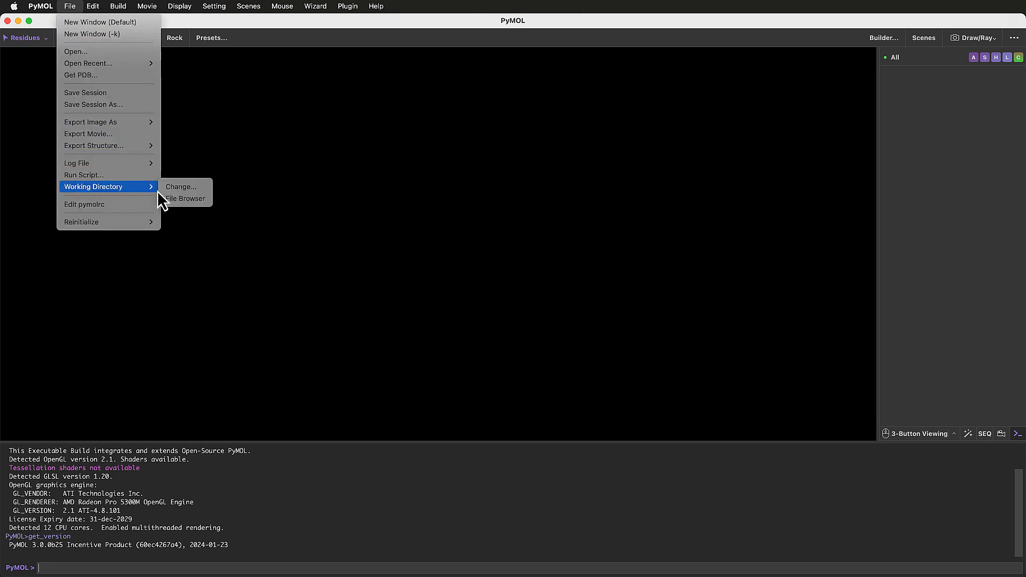
{"action": "left_click", "coordinate": [180, 187]}
{"action": "left_click", "coordinate": [384, 230]}
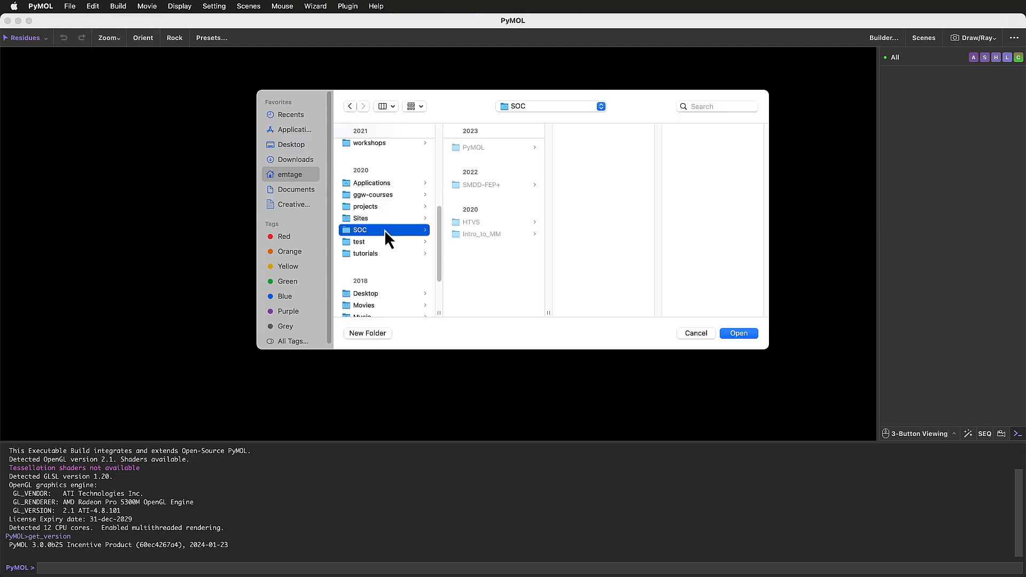
{"action": "left_click", "coordinate": [499, 148]}
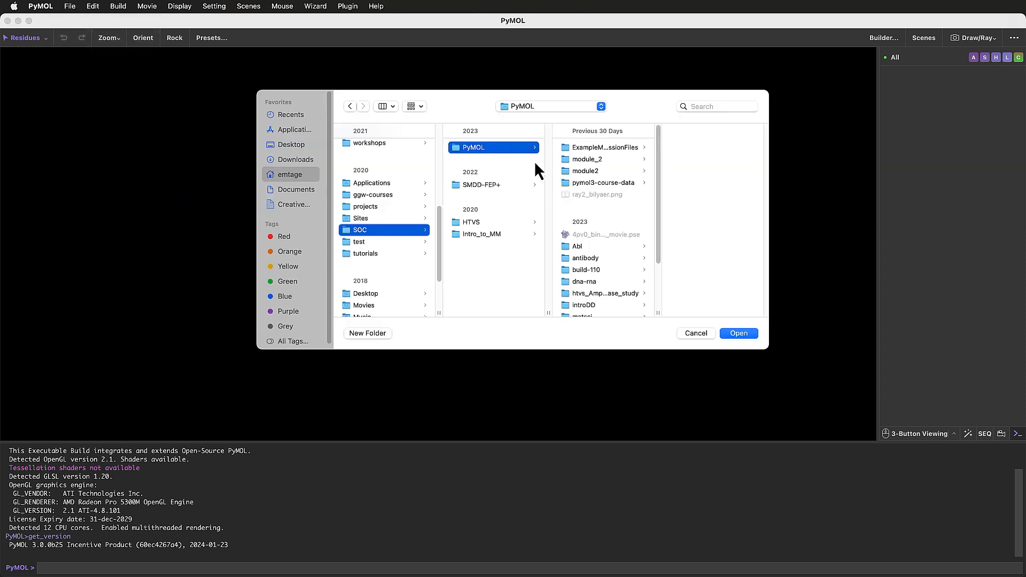
{"action": "left_click", "coordinate": [601, 183]}
{"action": "left_click", "coordinate": [737, 334]}
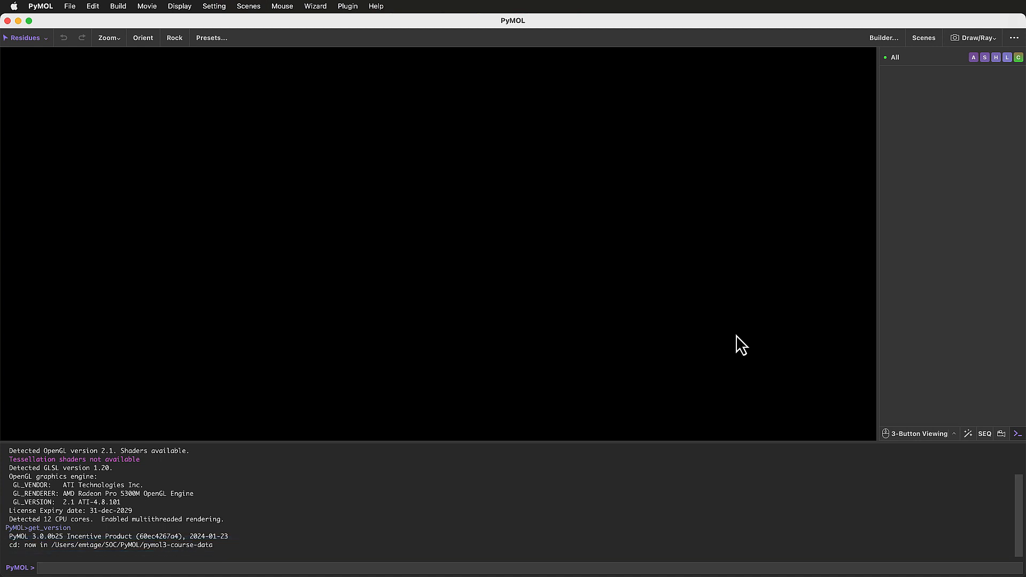
Download the PDB structure 1bna from the Protein Data Bank with the default structure options
{"action": "left_click", "coordinate": [70, 9]}
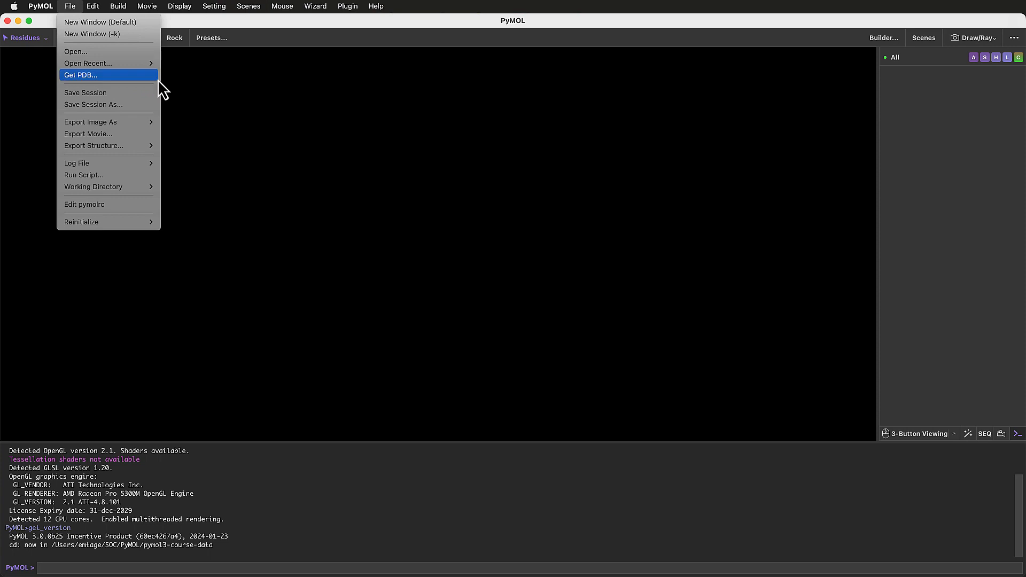
{"action": "left_click", "coordinate": [107, 75]}
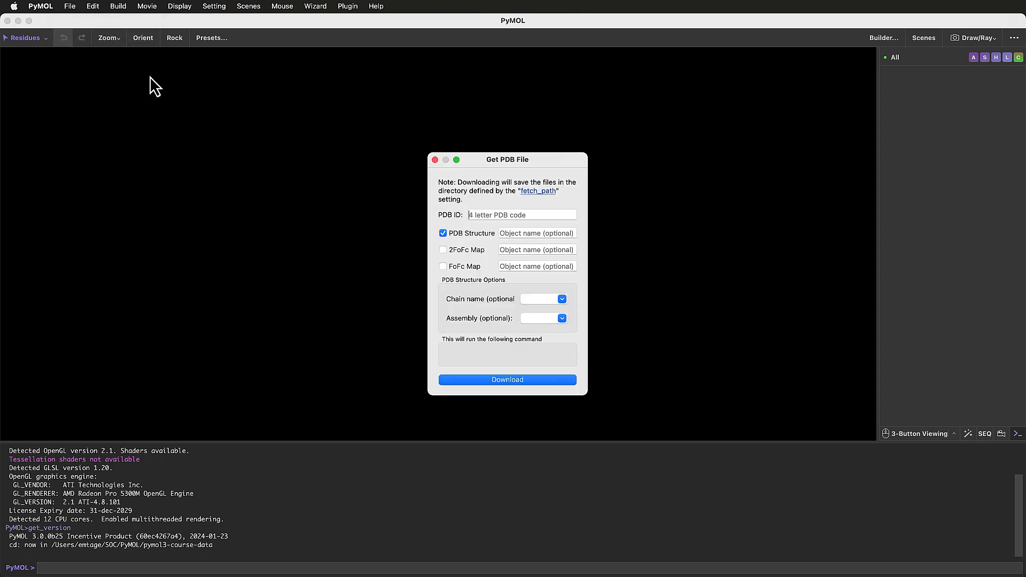
{"action": "type", "text": "1bna"}
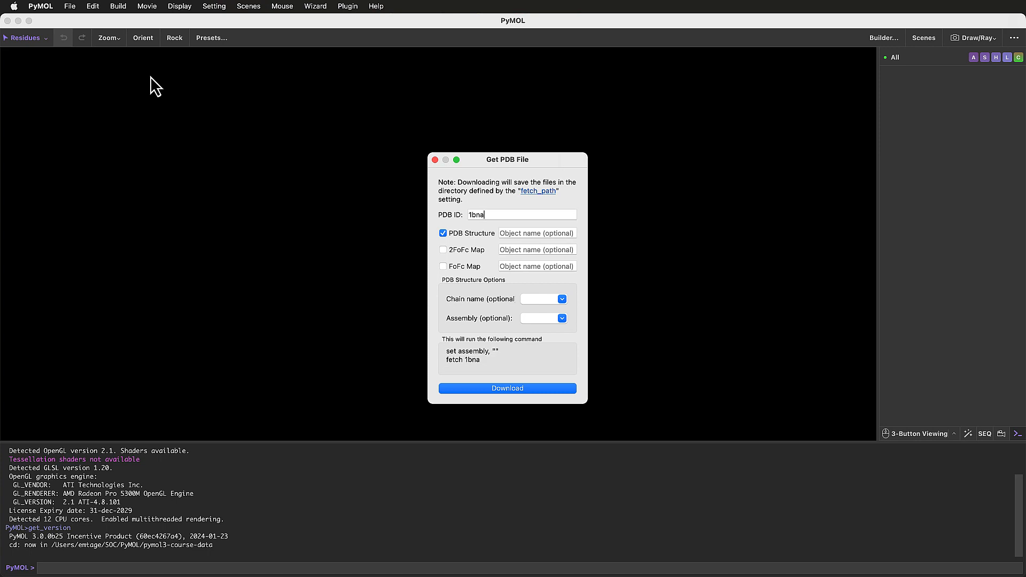
{"action": "left_click", "coordinate": [564, 388]}
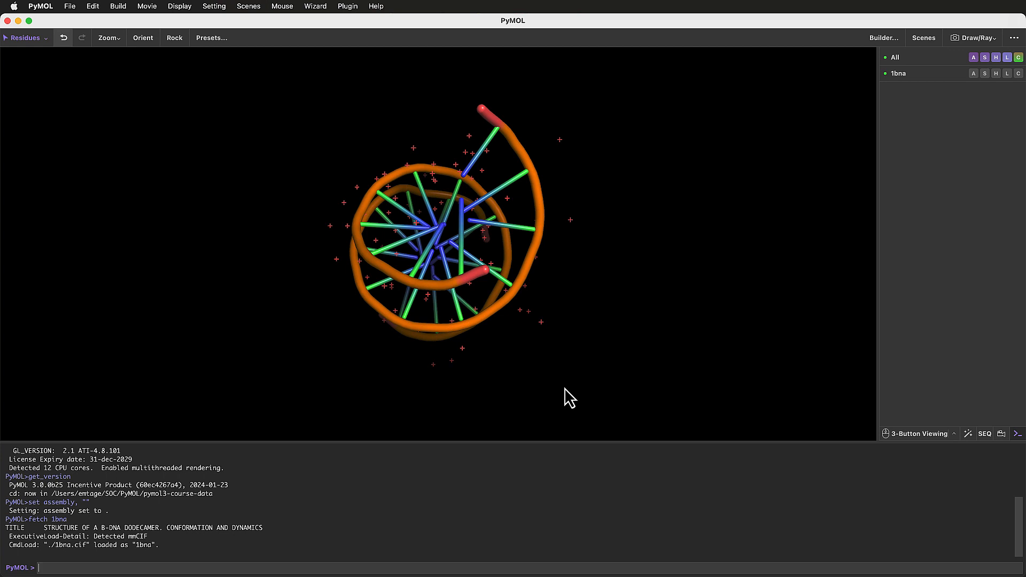
{"action": "left_click", "coordinate": [264, 534]}
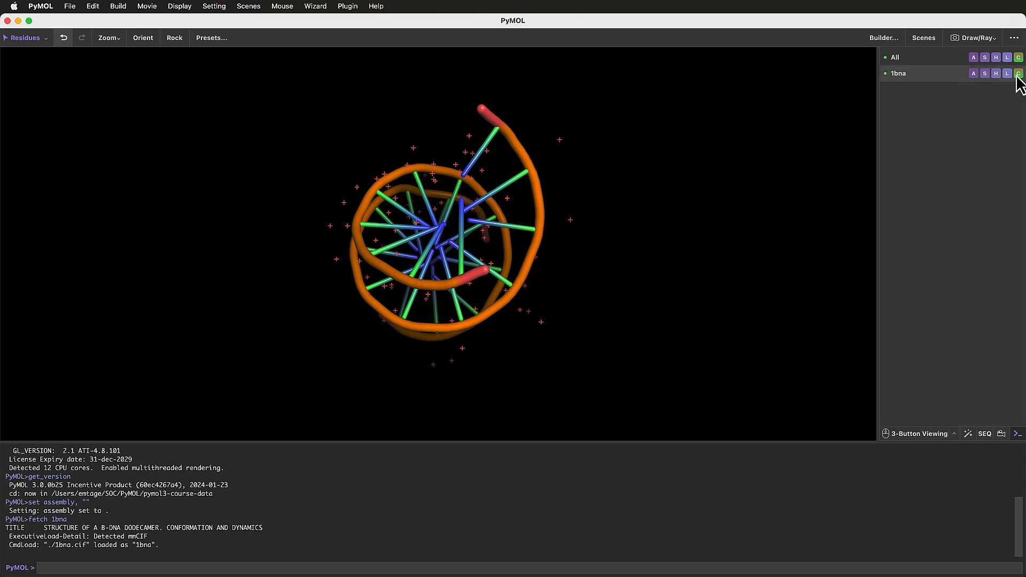
Toggle the display of the 1bna object off and on twice, including through the All entry
{"action": "left_click", "coordinate": [933, 76]}
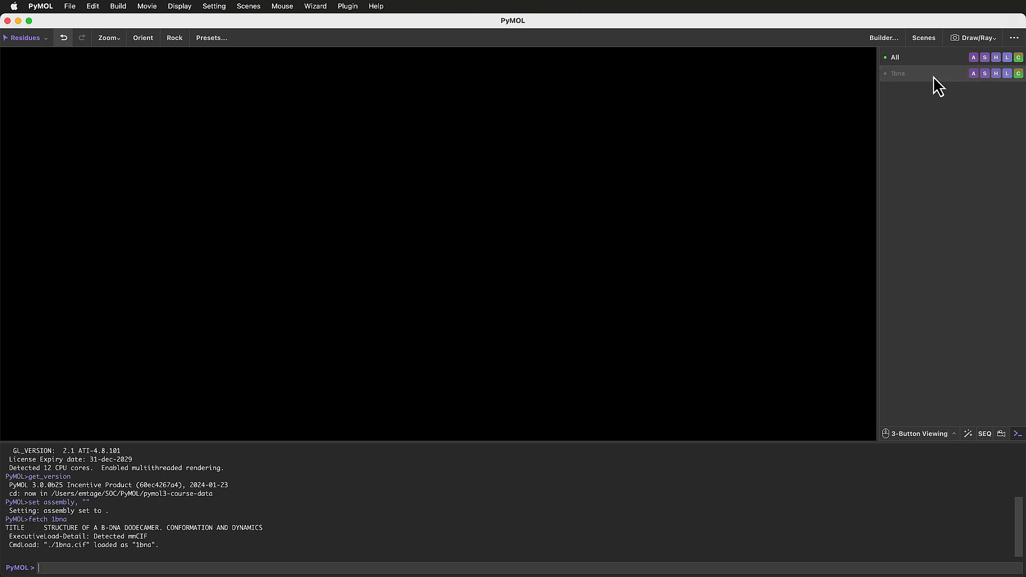
{"action": "left_click", "coordinate": [933, 77]}
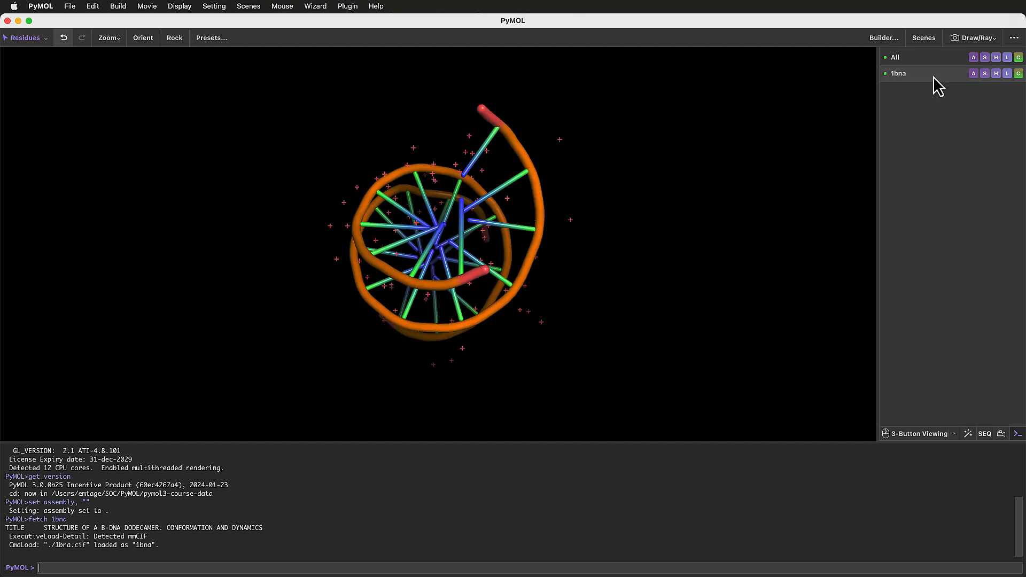
{"action": "left_click", "coordinate": [933, 76]}
{"action": "left_click", "coordinate": [933, 75]}
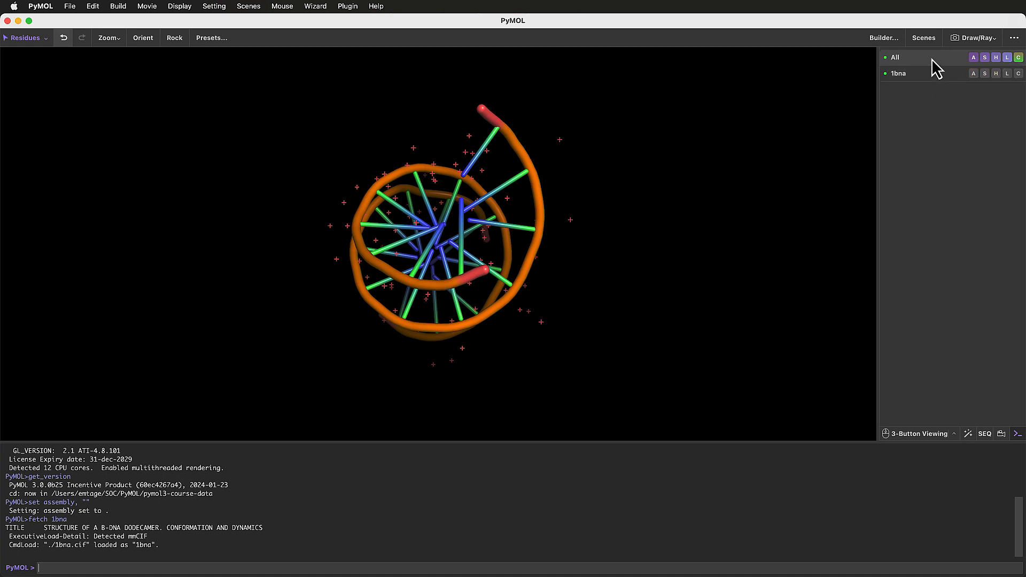
{"action": "left_click", "coordinate": [931, 58]}
{"action": "left_click", "coordinate": [933, 60]}
{"action": "left_click", "coordinate": [951, 58]}
{"action": "left_click", "coordinate": [950, 59]}
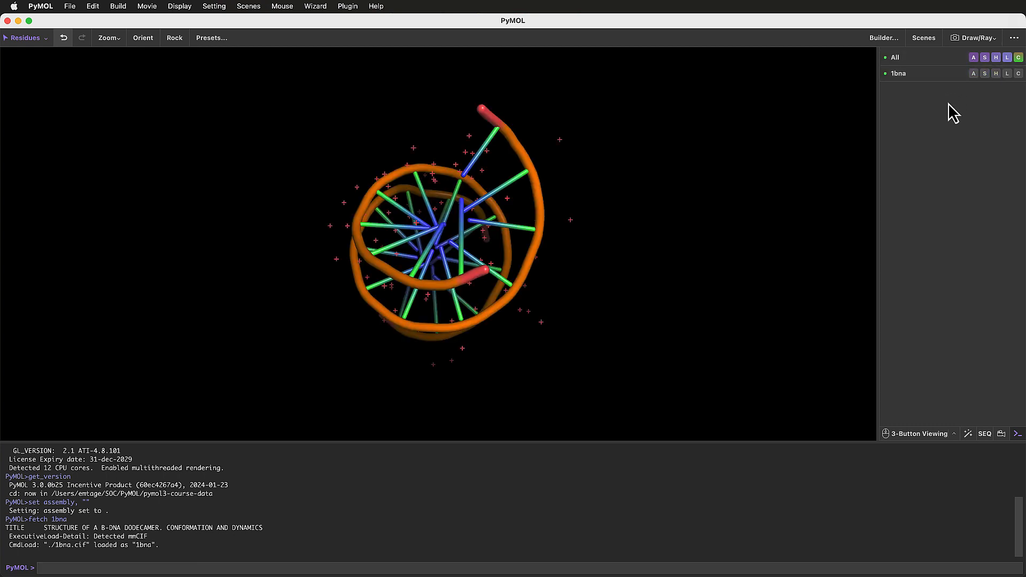
Examine the Action, Show, Hide, Label and Color options available for the 1bna object
{"action": "left_click", "coordinate": [974, 75]}
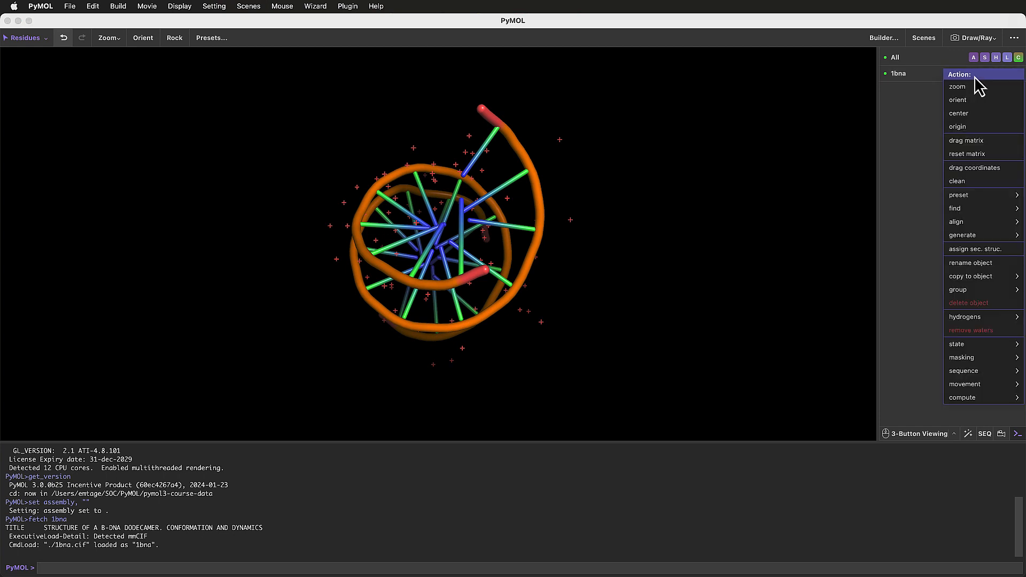
{"action": "left_click", "coordinate": [934, 92]}
{"action": "left_click", "coordinate": [985, 75]}
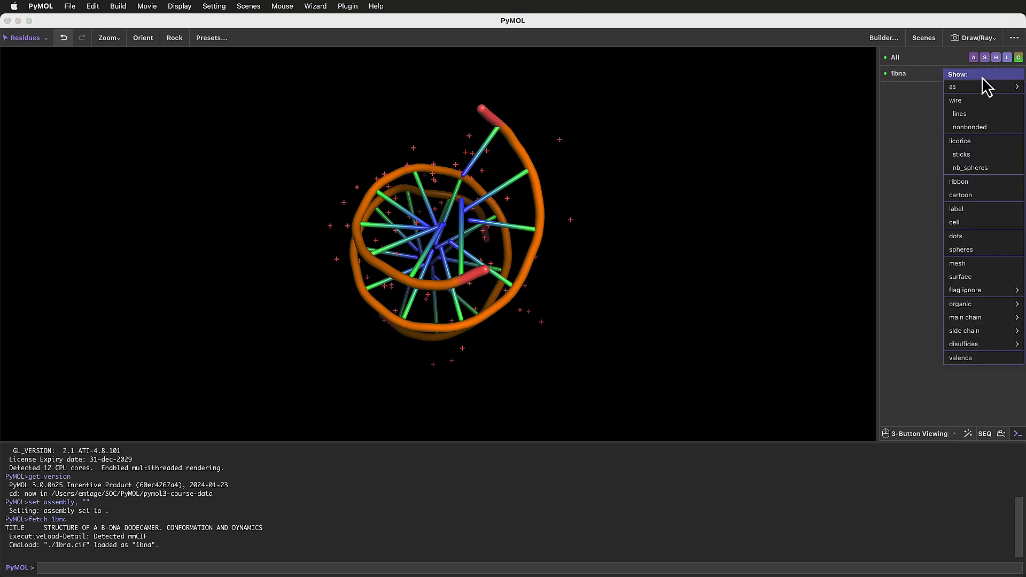
{"action": "left_click", "coordinate": [924, 104]}
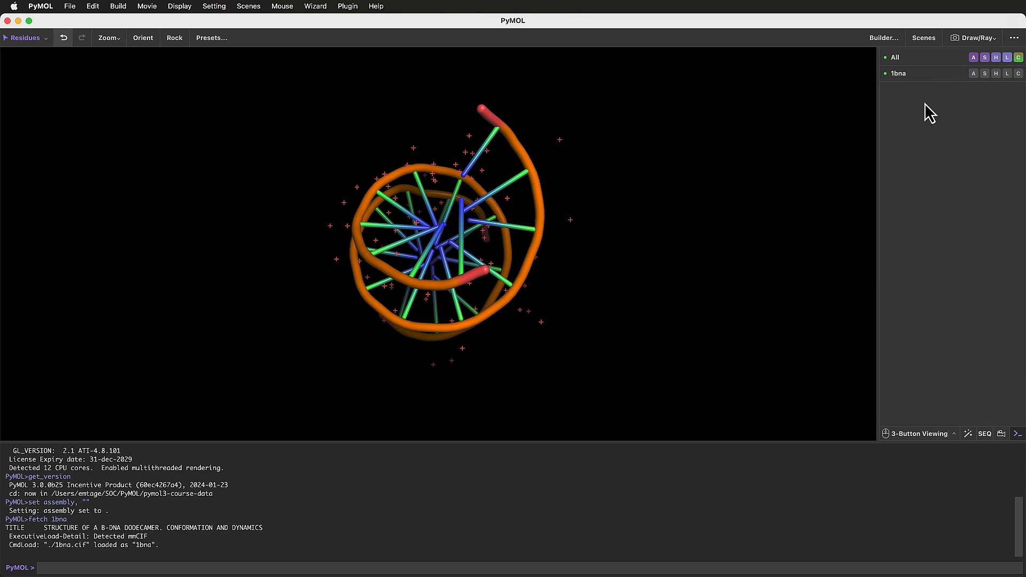
{"action": "left_click", "coordinate": [996, 74]}
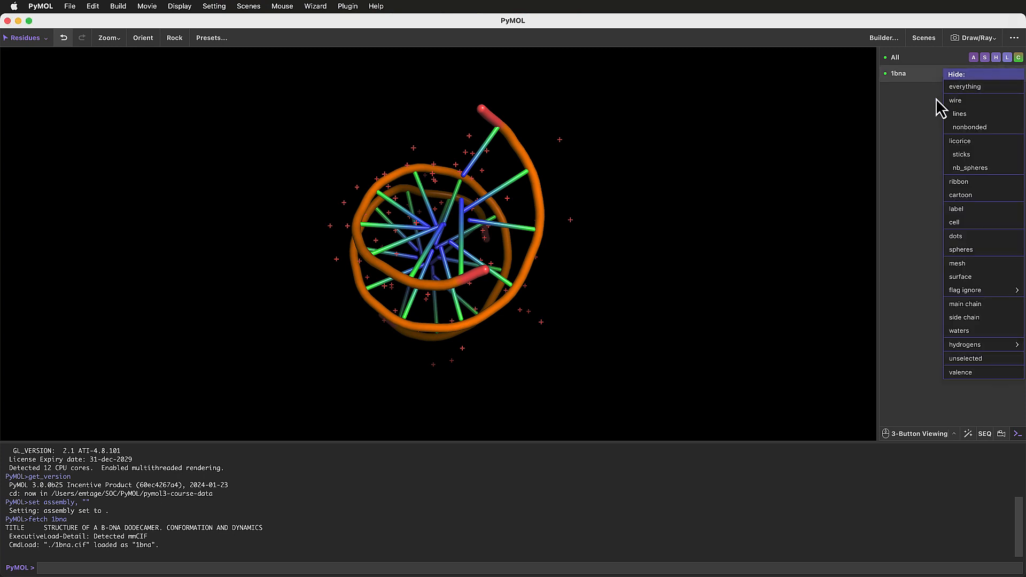
{"action": "left_click", "coordinate": [935, 99]}
{"action": "left_click", "coordinate": [1008, 75]}
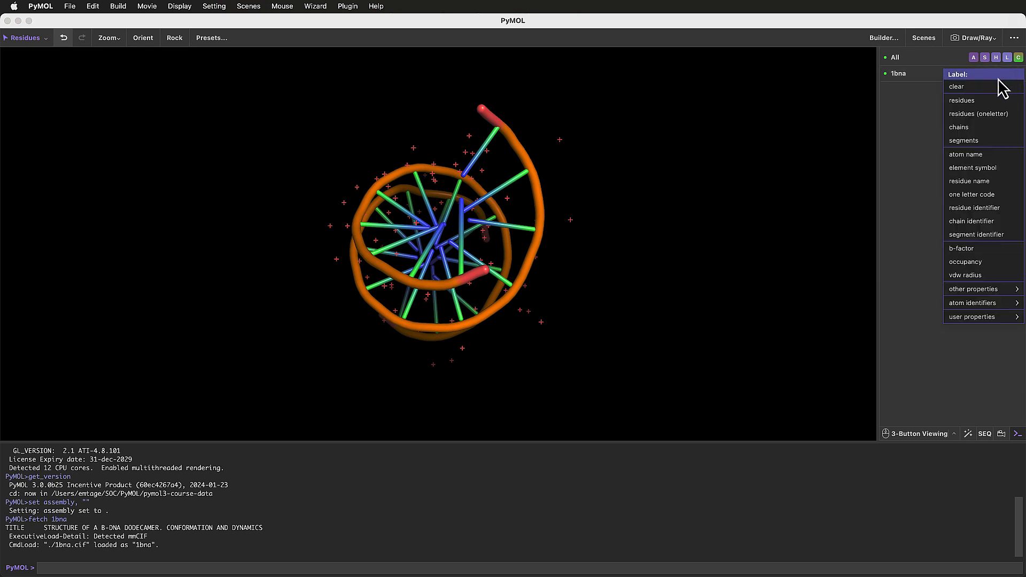
{"action": "left_click", "coordinate": [932, 103]}
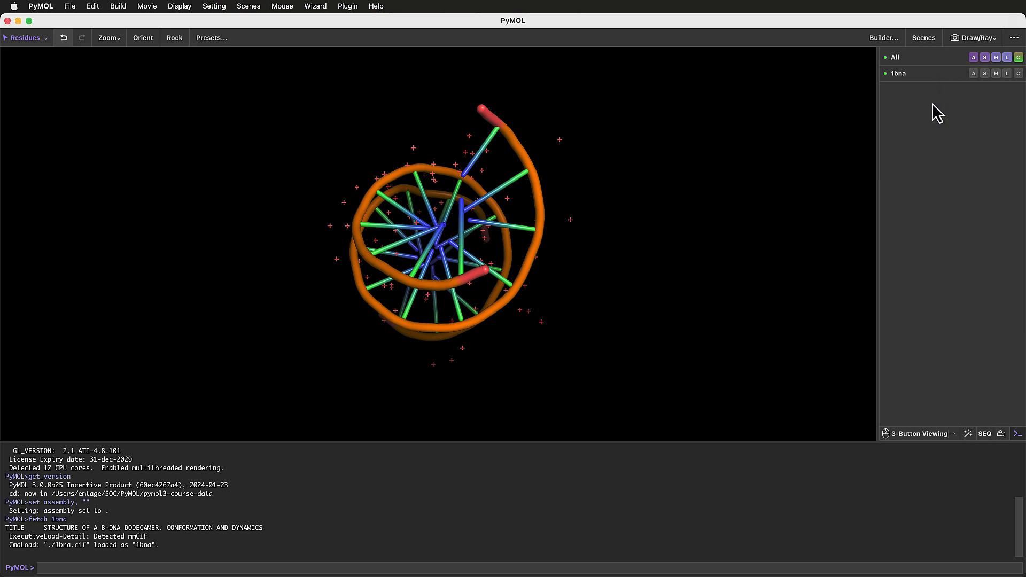
{"action": "left_click", "coordinate": [1019, 74]}
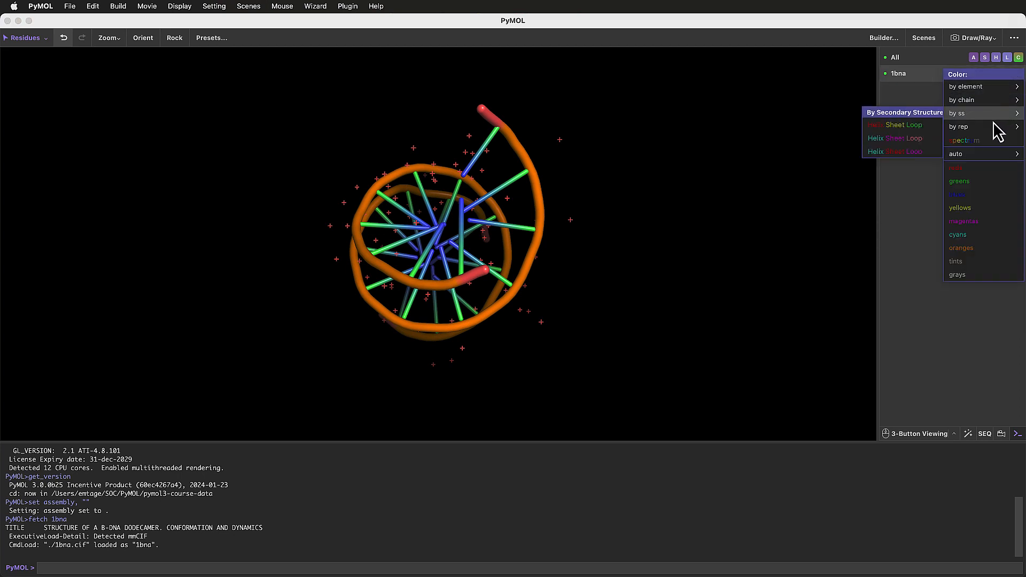
{"action": "left_click", "coordinate": [994, 295]}
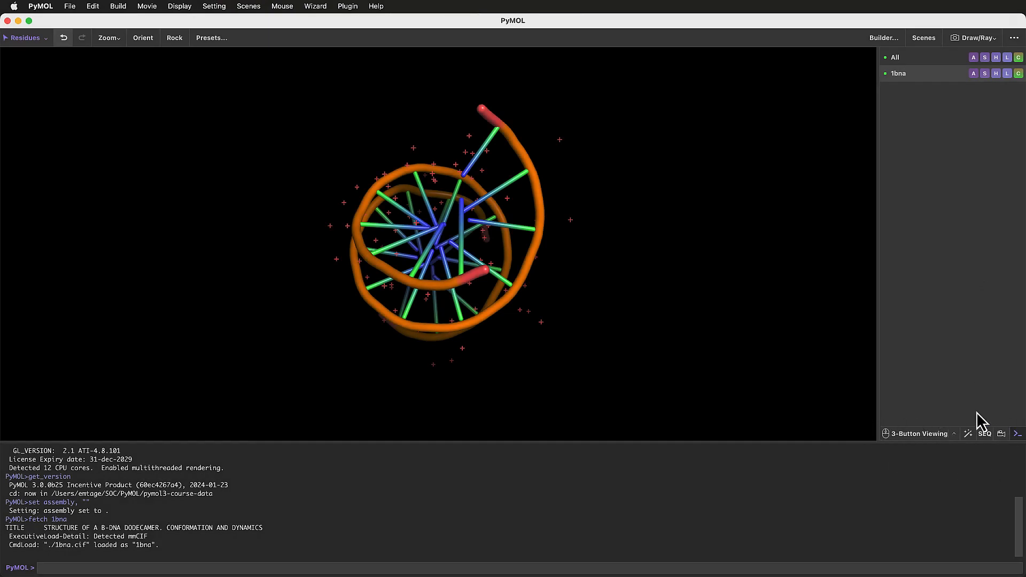
Cycle the mouse mode away from and back to 3-Button Viewing, and review its mouse controls and the other modes
{"action": "left_click", "coordinate": [934, 434]}
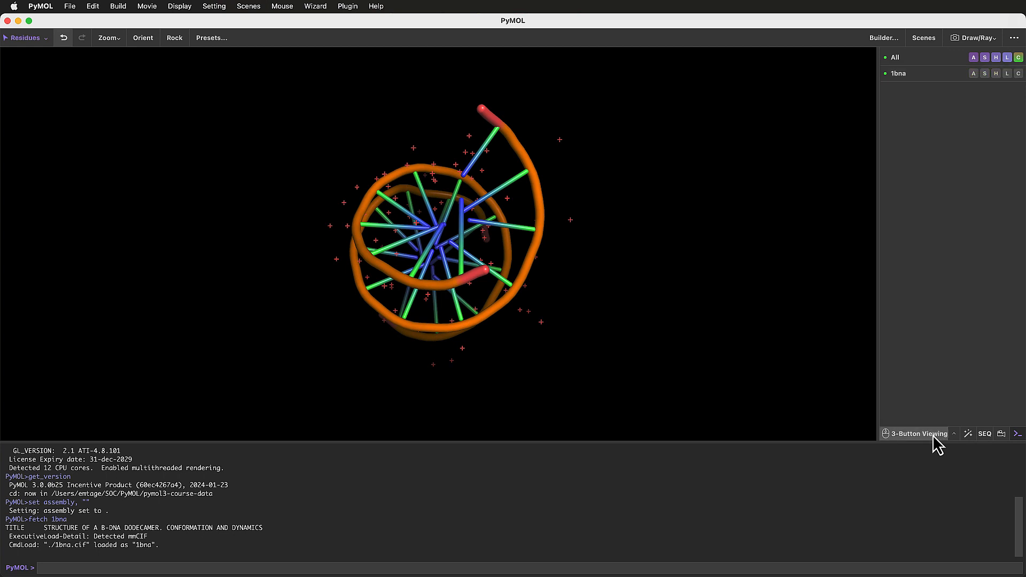
{"action": "left_click", "coordinate": [936, 435]}
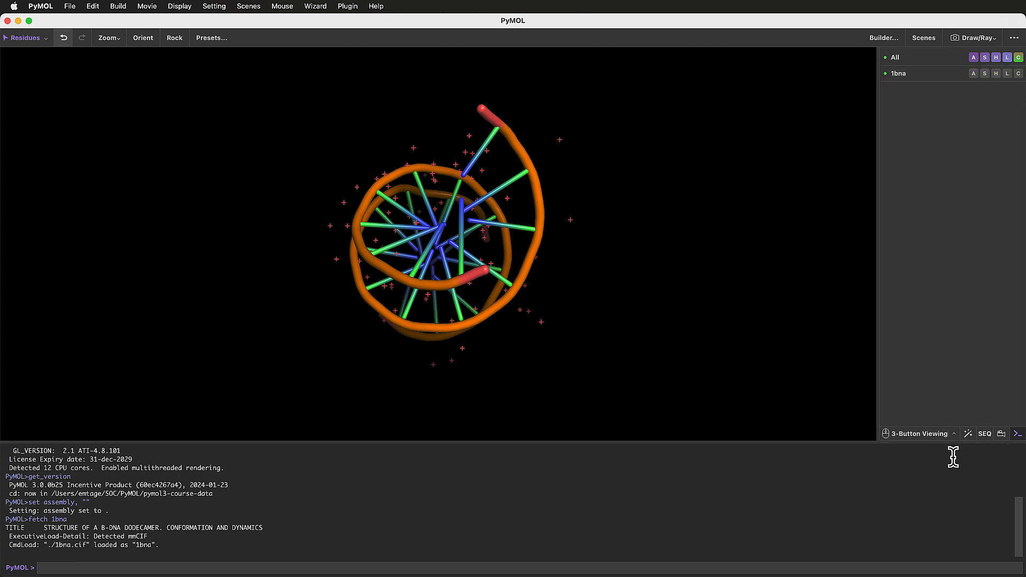
{"action": "left_click", "coordinate": [932, 435]}
{"action": "left_click", "coordinate": [933, 435]}
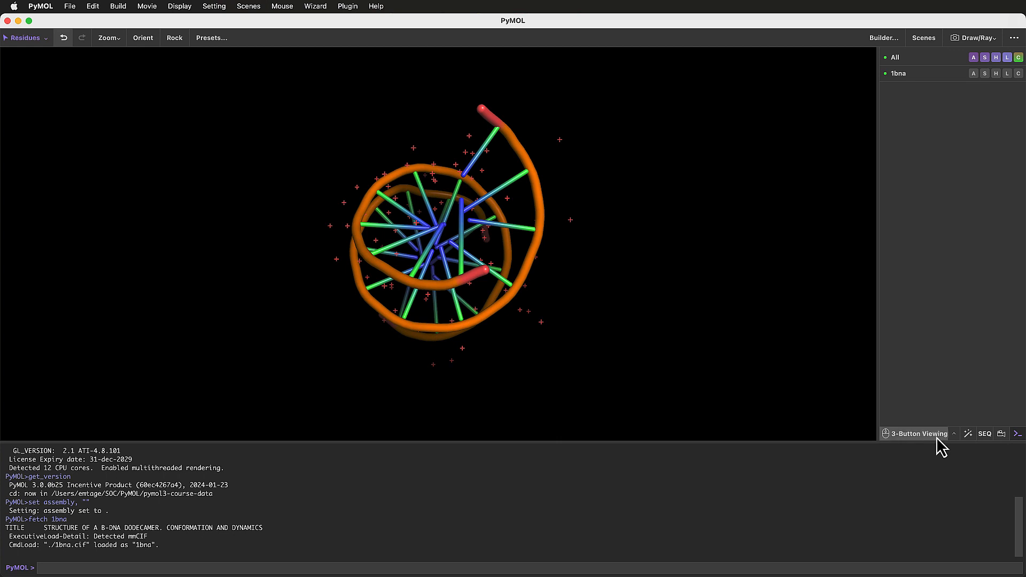
{"action": "left_click", "coordinate": [954, 434]}
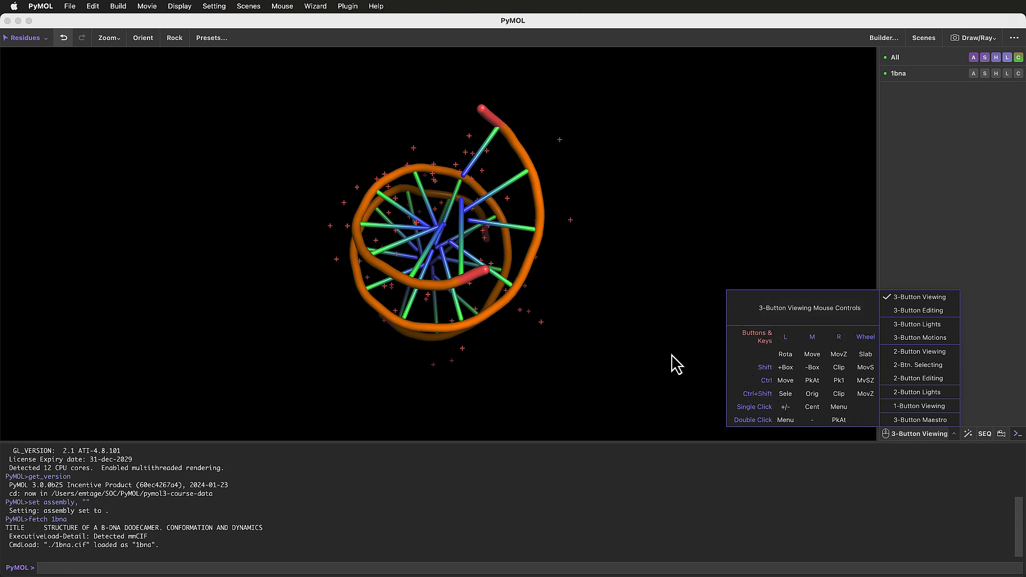
{"action": "left_click", "coordinate": [629, 325]}
Rotate, zoom and move the 1bna double helix to view it from the side, and narrow the clipping slab to a thin slice
{"action": "left_click_drag", "start_coordinate": [628, 322], "coordinate": [552, 264]}
{"action": "right_click_drag", "start_coordinate": [544, 228], "coordinate": [649, 274]}
{"action": "middle_click_drag", "start_coordinate": [641, 291], "coordinate": [579, 293]}
{"action": "scroll", "coordinate": [525, 287], "scroll_direction": "down", "scroll_amount": 8}
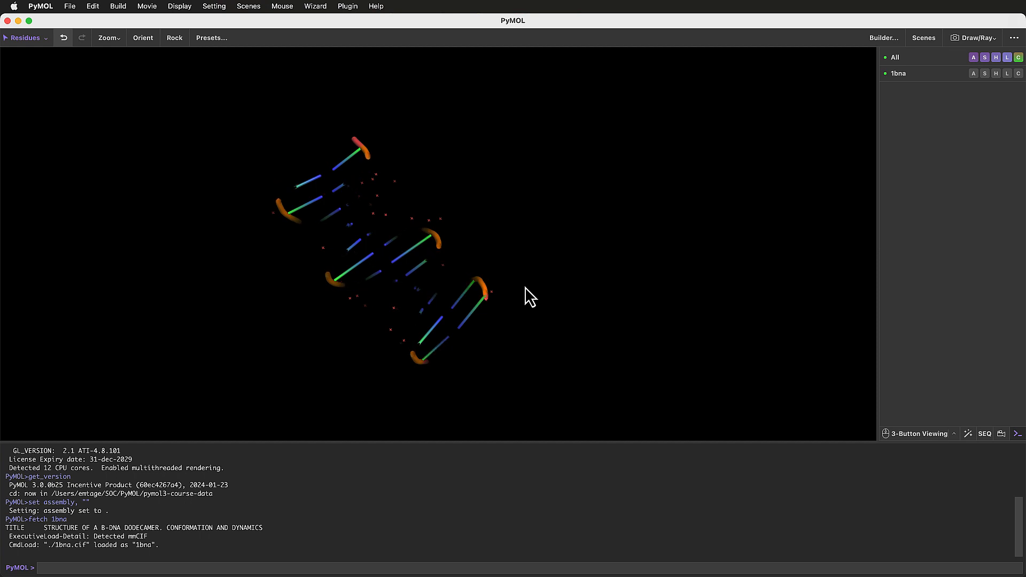
Widen the clipping slab until the whole 1bna double helix shows, zoom out and rotate the structure
{"action": "scroll", "coordinate": [525, 288], "scroll_direction": "up", "scroll_amount": 8}
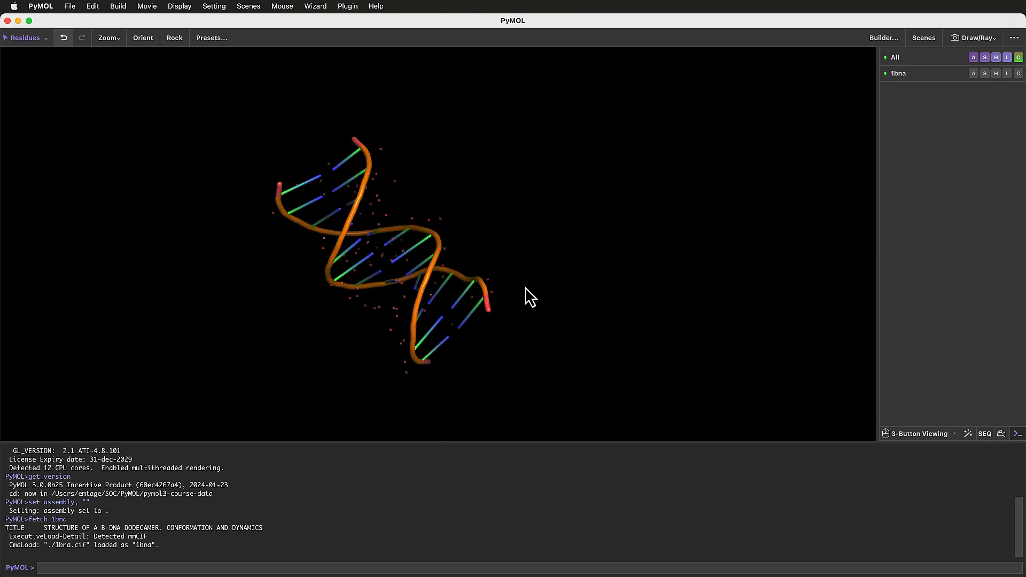
{"action": "right_click_drag", "start_coordinate": [422, 303], "coordinate": [394, 251]}
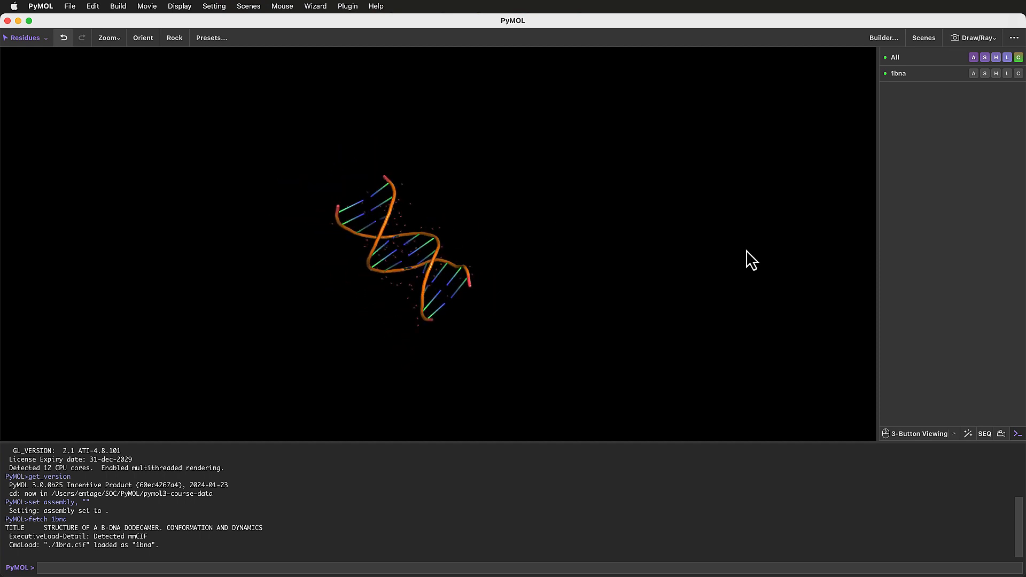
{"action": "left_click_drag", "start_coordinate": [746, 250], "coordinate": [387, 251]}
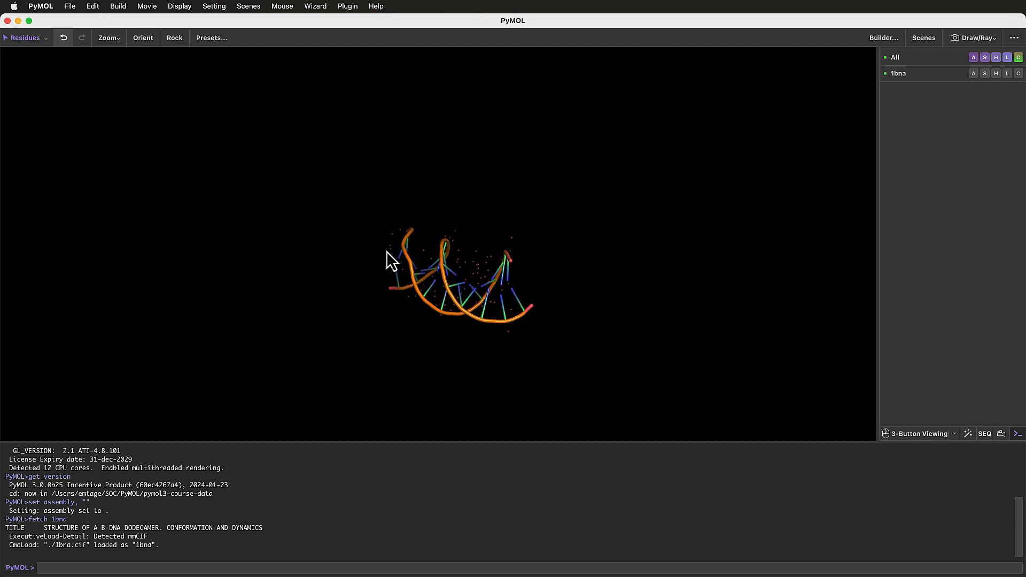
Zoom the view to fit all objects and orient the double helix along its long axis
{"action": "left_click", "coordinate": [113, 41]}
{"action": "left_click", "coordinate": [132, 57]}
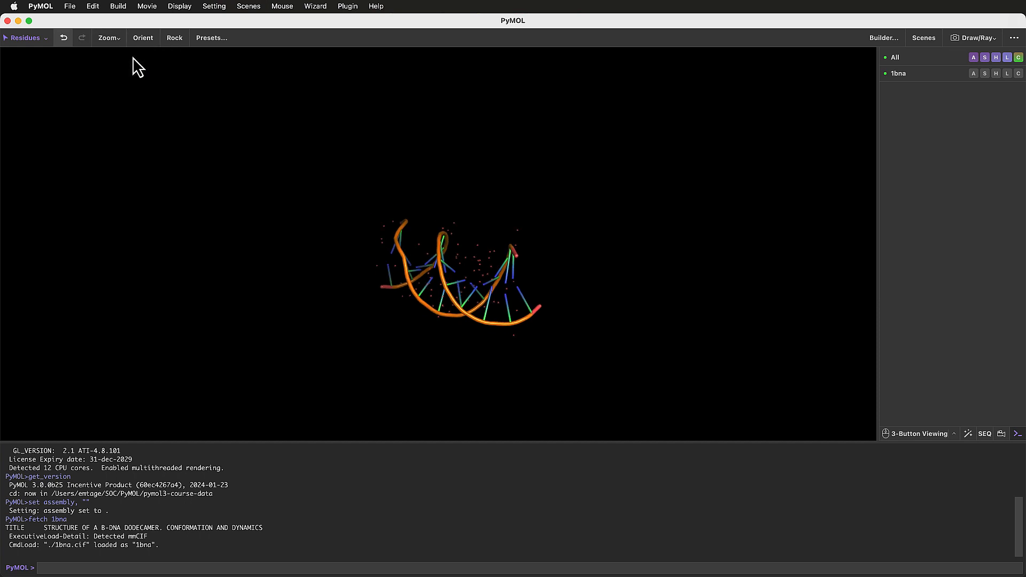
{"action": "left_click", "coordinate": [175, 38]}
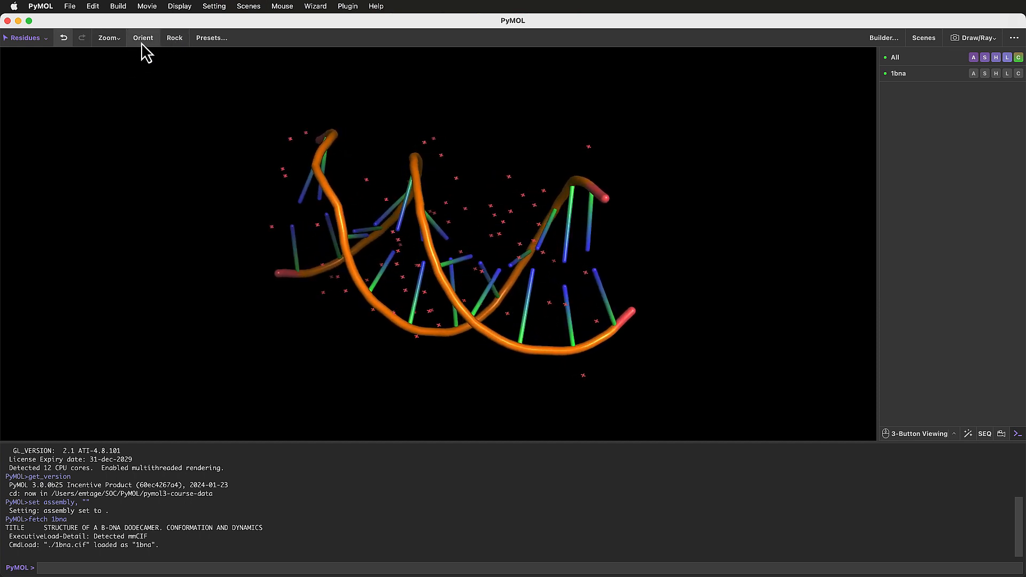
{"action": "left_click", "coordinate": [141, 42]}
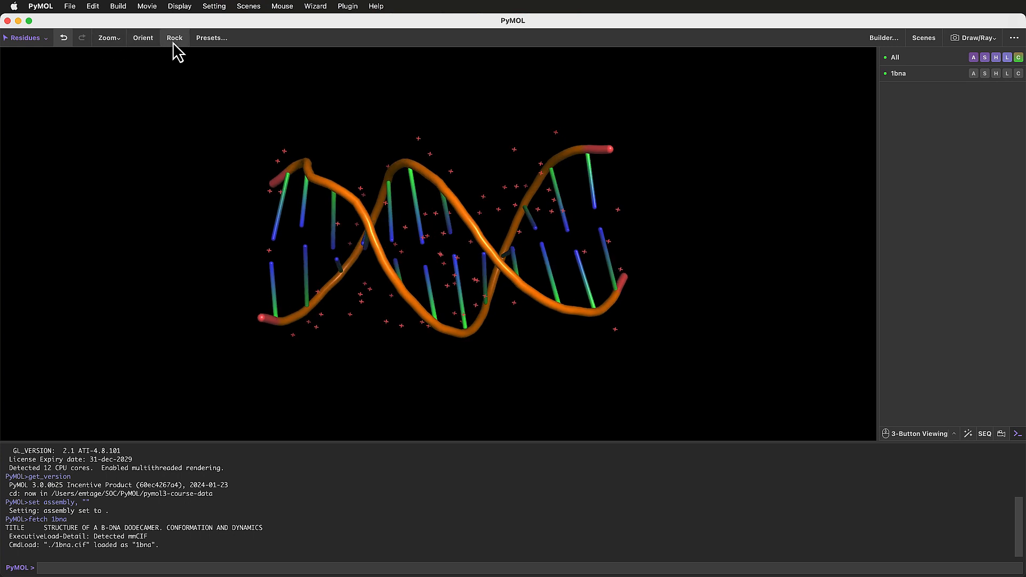
Apply the zoom action to the 1bna object and review its other available actions
{"action": "left_click", "coordinate": [973, 77]}
{"action": "left_click", "coordinate": [976, 85]}
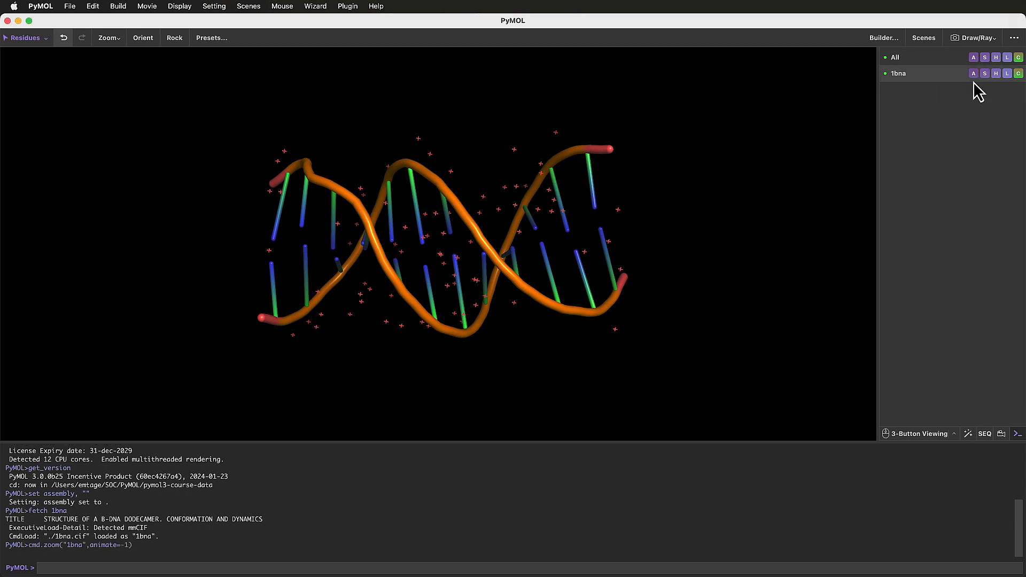
{"action": "left_click", "coordinate": [973, 74]}
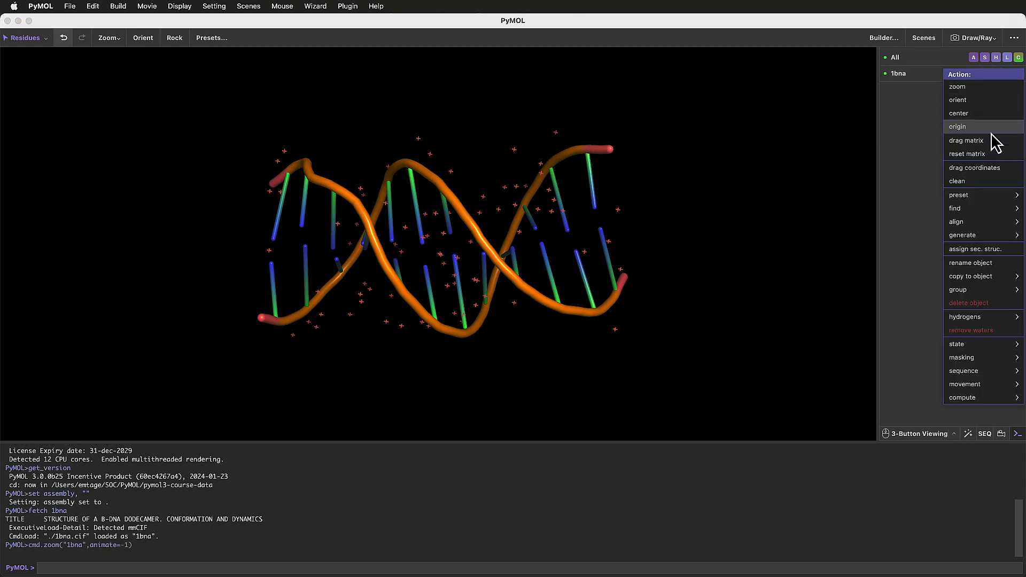
{"action": "left_click", "coordinate": [740, 197]}
Zoom out from the double helix and refit the view to the visible structure
{"action": "right_click_drag", "start_coordinate": [731, 225], "coordinate": [694, 162]}
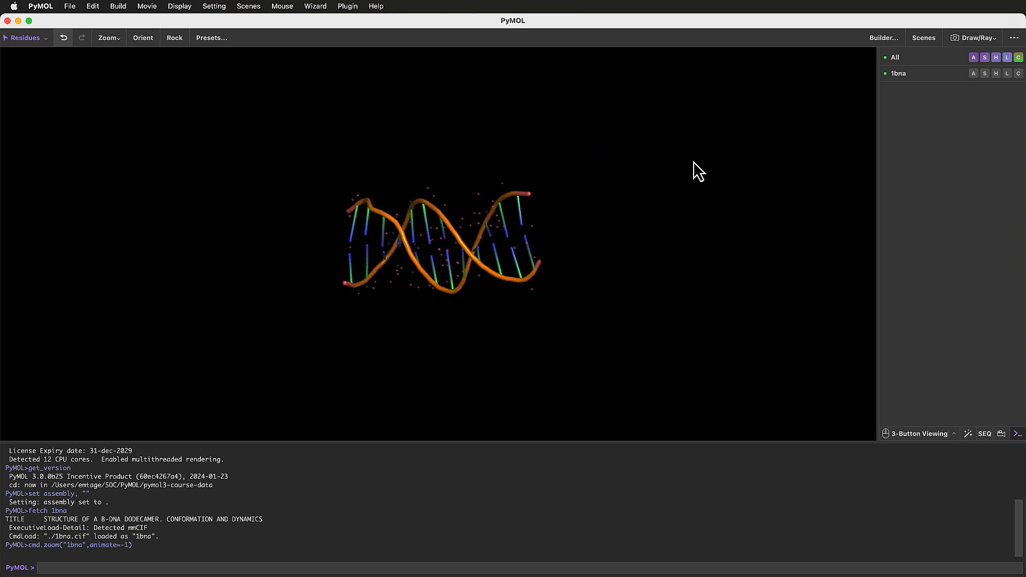
{"action": "right_click", "coordinate": [581, 169]}
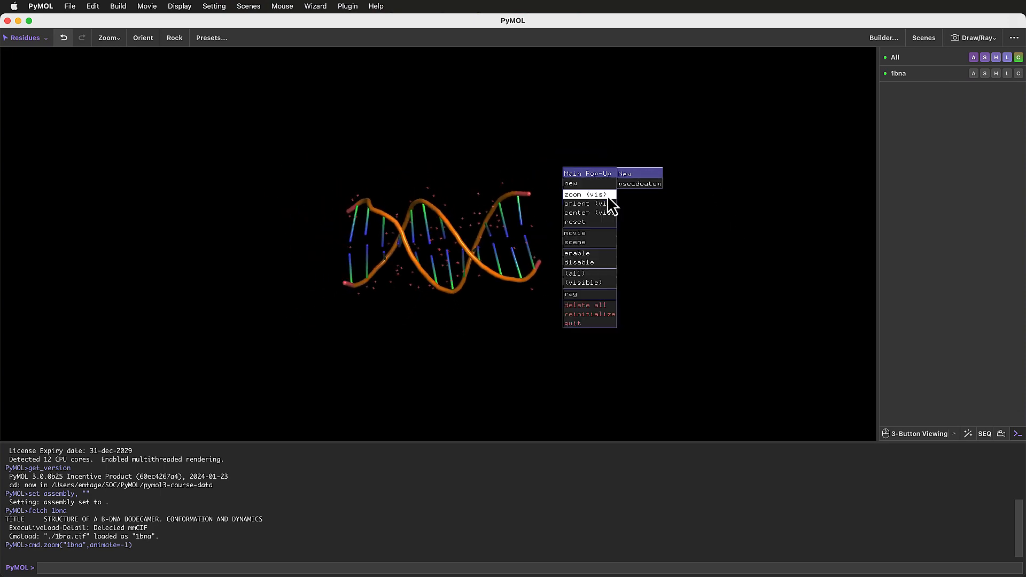
{"action": "left_click", "coordinate": [609, 205]}
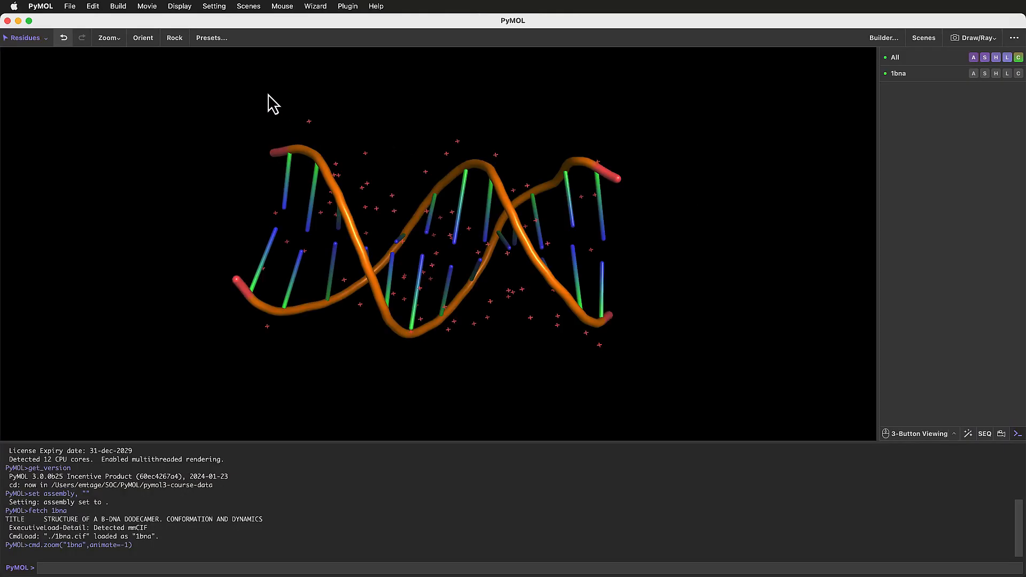
Save the session as pdb_example in the pymol3-course-data folder, in PyMOL session format
{"action": "left_click", "coordinate": [70, 6]}
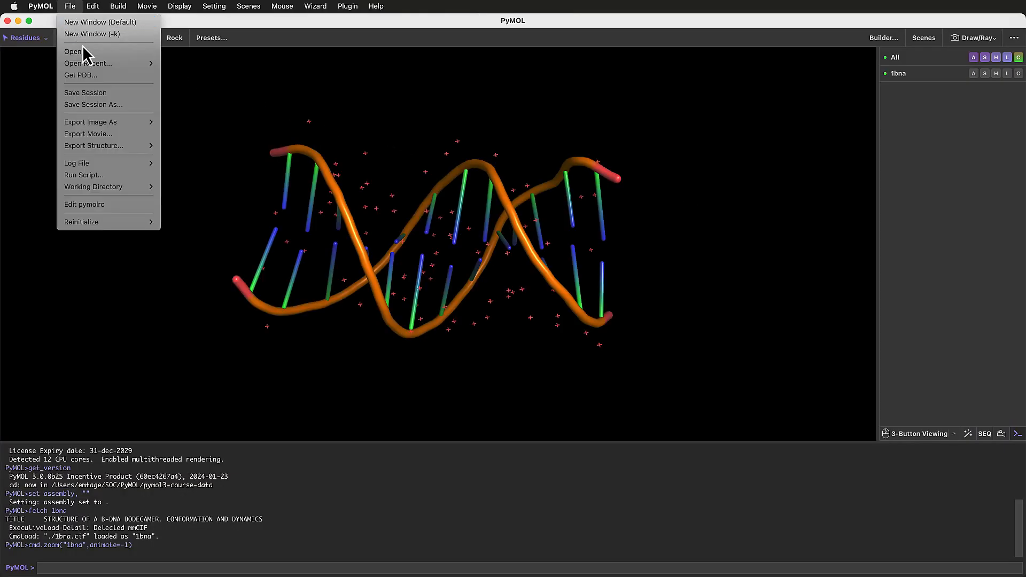
{"action": "left_click", "coordinate": [141, 106]}
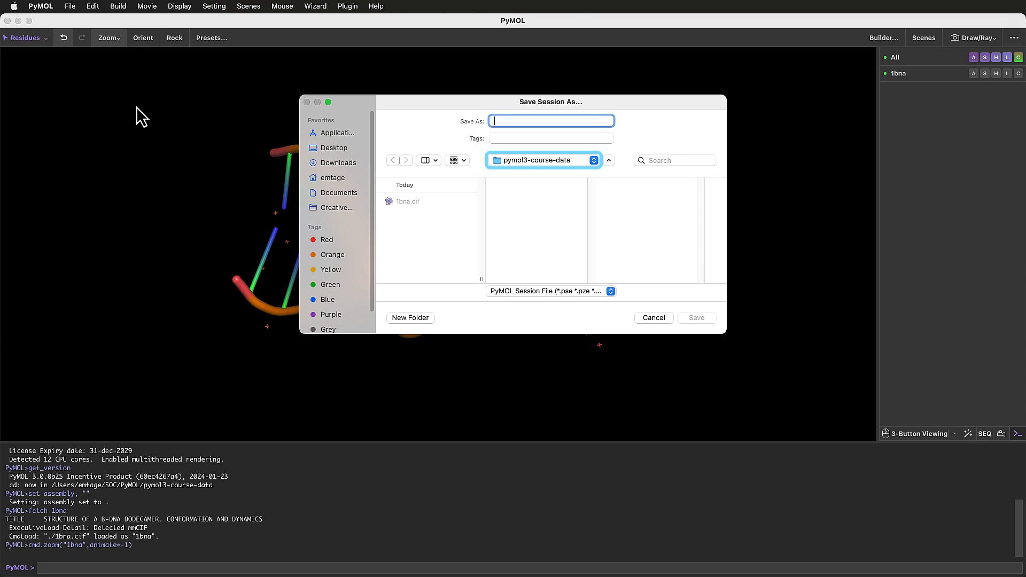
{"action": "type", "text": "pdb"}
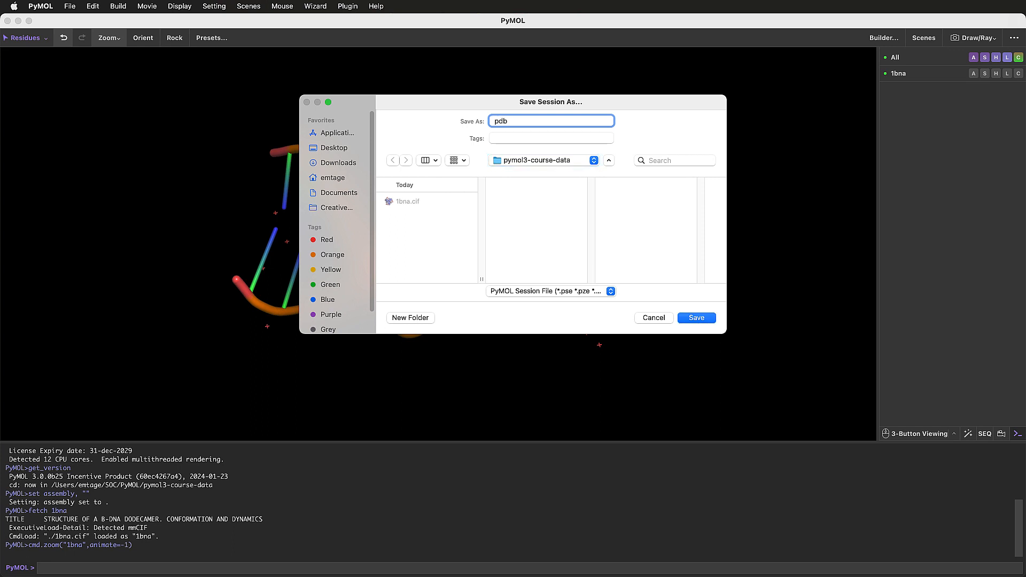
{"action": "type", "text": "_ex"}
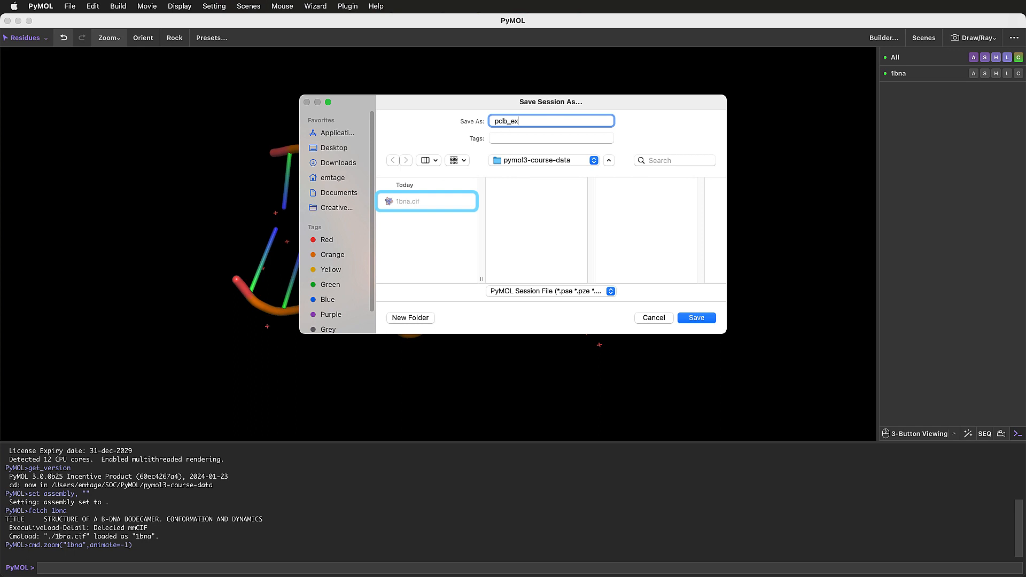
{"action": "type", "text": "ample"}
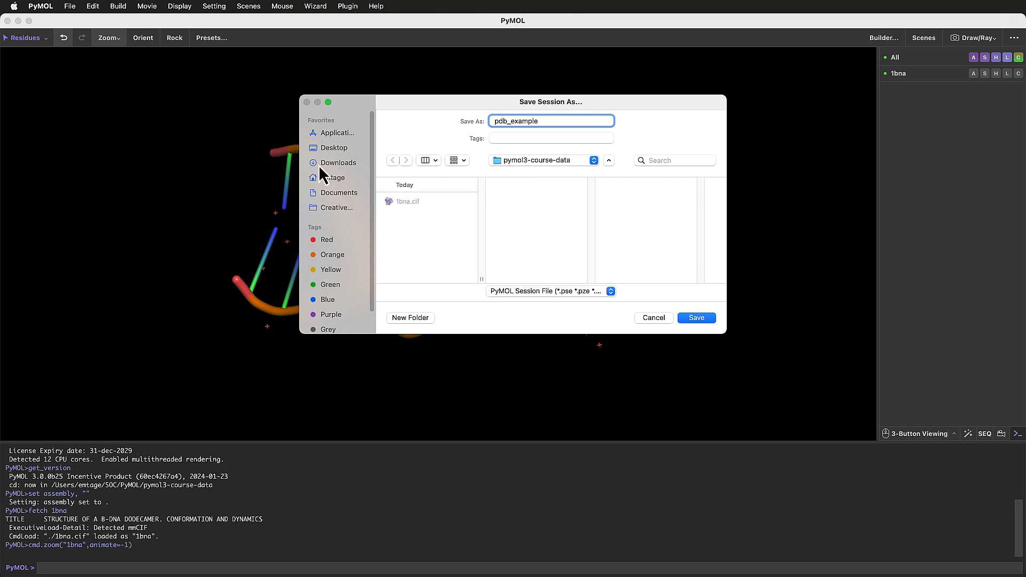
{"action": "left_click", "coordinate": [707, 318]}
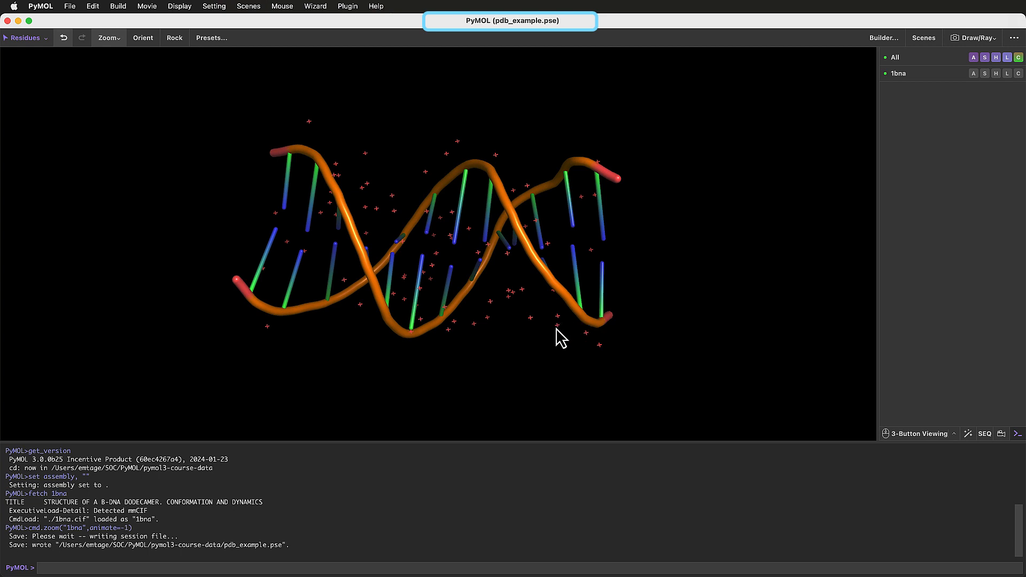
Zoom out and rotate the double helix, and save the changed view to the existing session file
{"action": "right_click_drag", "start_coordinate": [554, 337], "coordinate": [526, 280]}
{"action": "left_click_drag", "start_coordinate": [526, 281], "coordinate": [418, 357]}
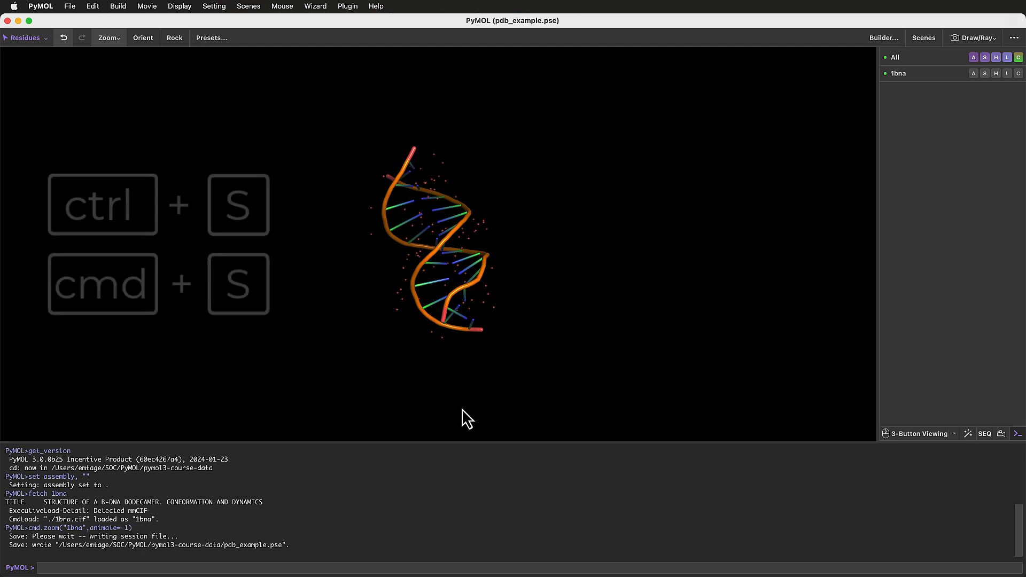
{"action": "key", "text": "super+s"}
{"action": "left_click_drag", "start_coordinate": [462, 409], "coordinate": [591, 264]}
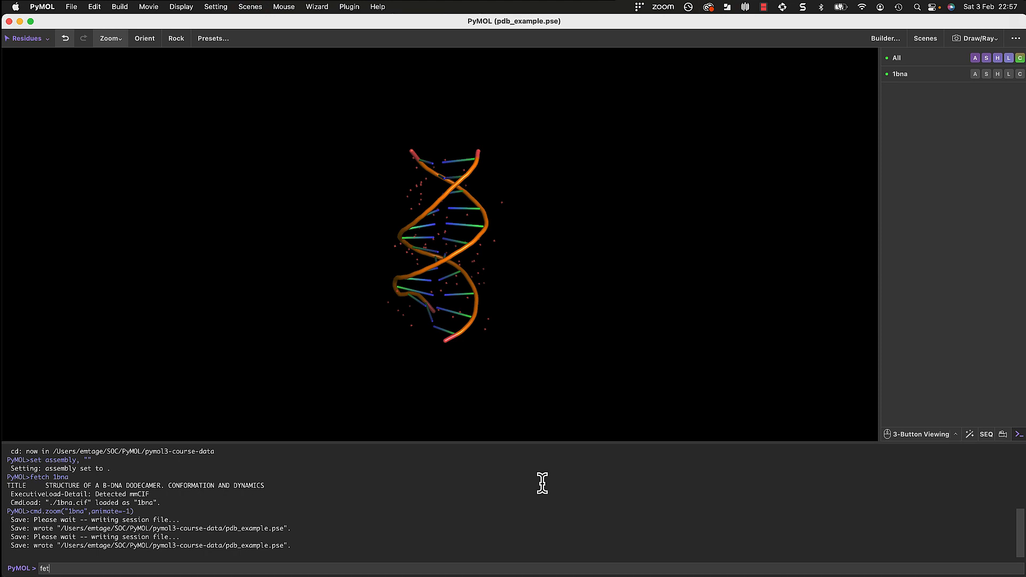
Fetch the 6pv7 structure with the command line and rotate it upright in a zoomed-out view
{"action": "type", "text": "h 6pv7"}
{"action": "key", "text": "Return"}
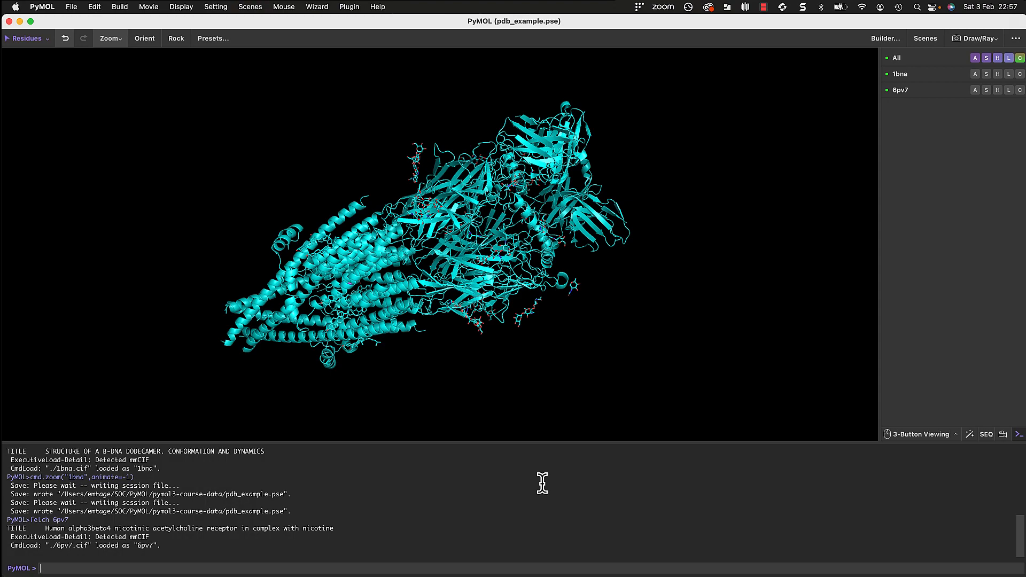
{"action": "left_click_drag", "start_coordinate": [575, 382], "coordinate": [488, 288]}
{"action": "right_click_drag", "start_coordinate": [537, 312], "coordinate": [502, 221]}
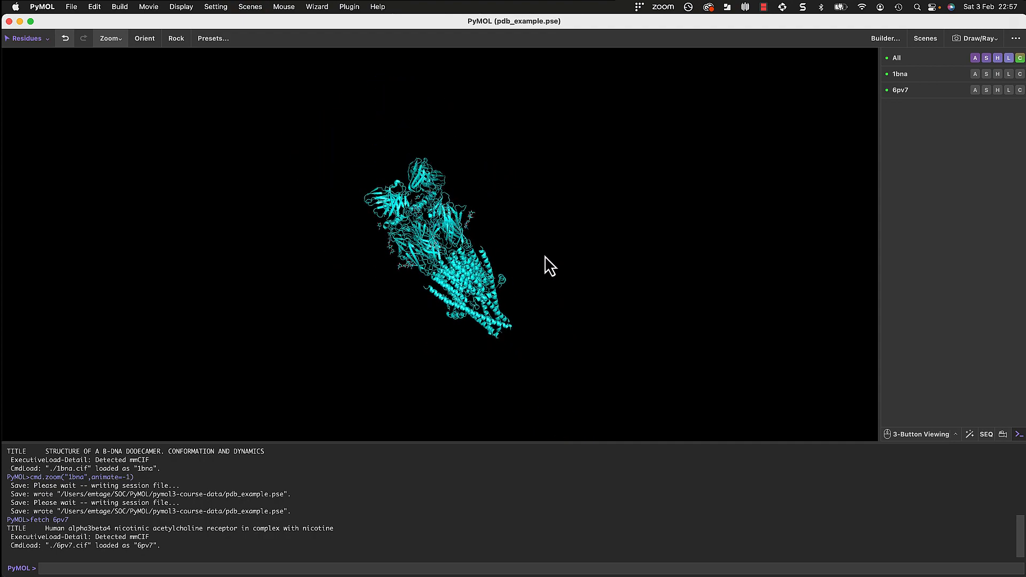
{"action": "left_click_drag", "start_coordinate": [544, 256], "coordinate": [526, 290]}
Zoom to all objects, orient the view and move it so both 1bna and 6pv7 can be seen
{"action": "left_click", "coordinate": [111, 40]}
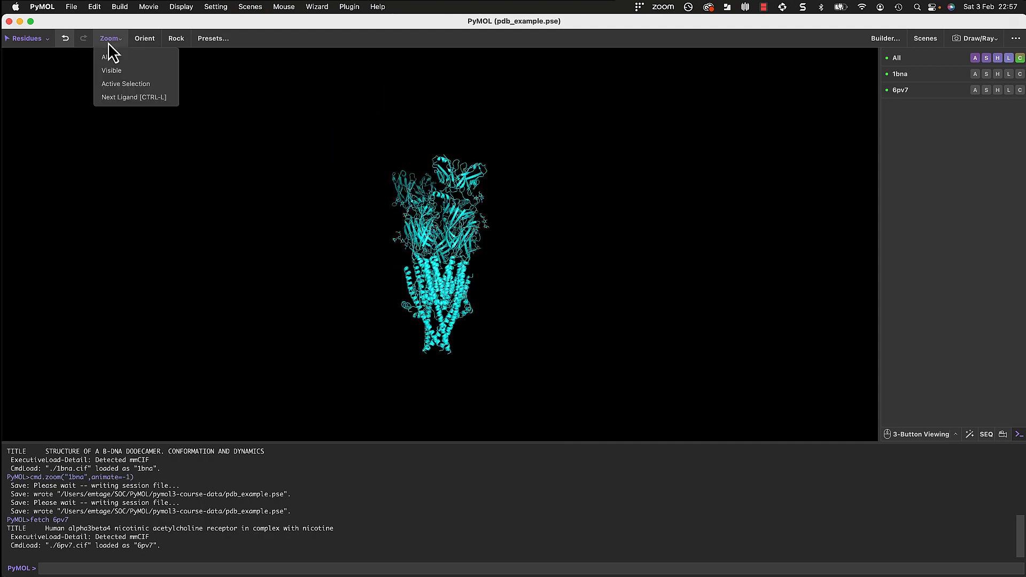
{"action": "left_click", "coordinate": [143, 60]}
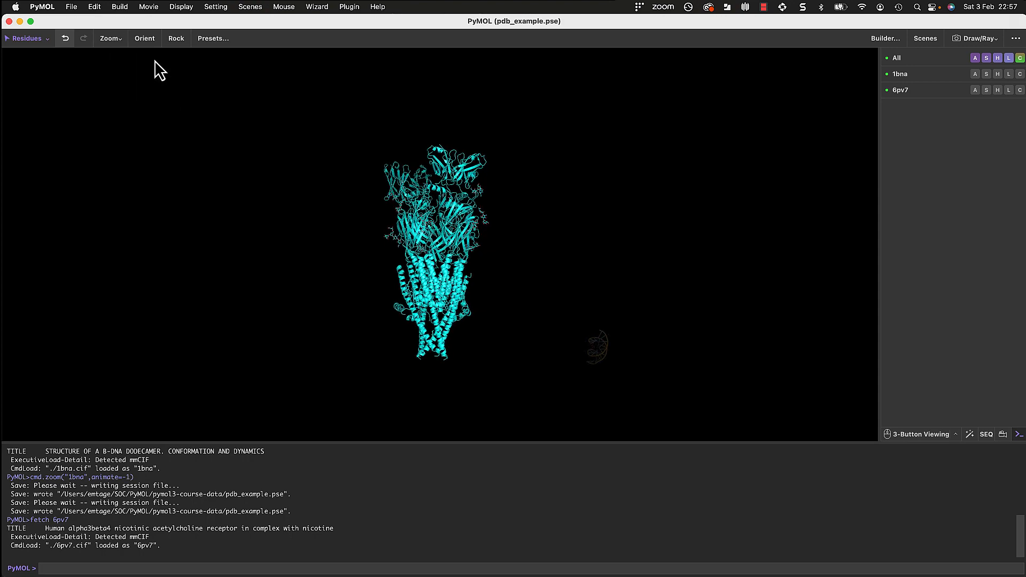
{"action": "left_click", "coordinate": [140, 42]}
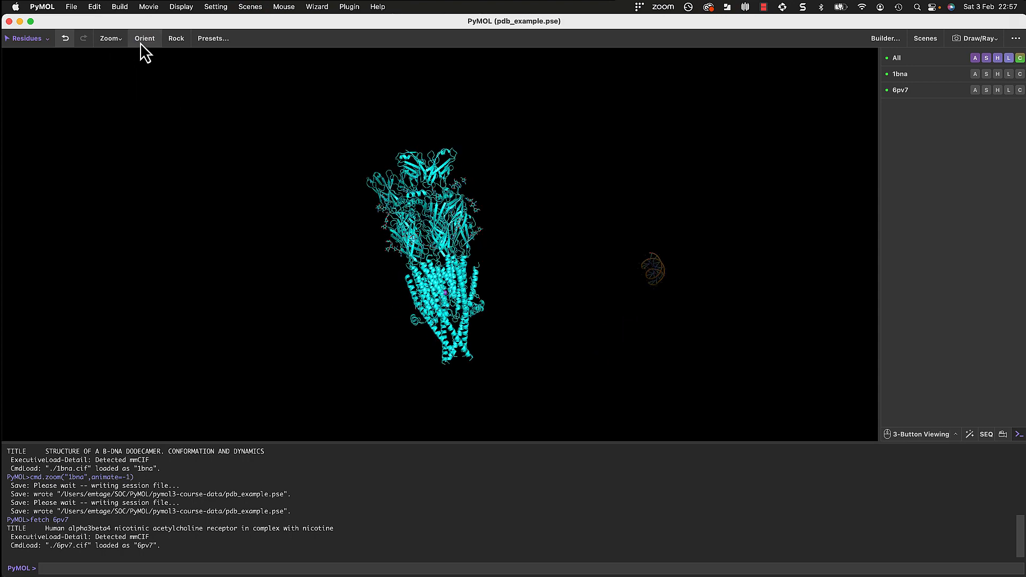
{"action": "middle_click_drag", "start_coordinate": [538, 213], "coordinate": [407, 259]}
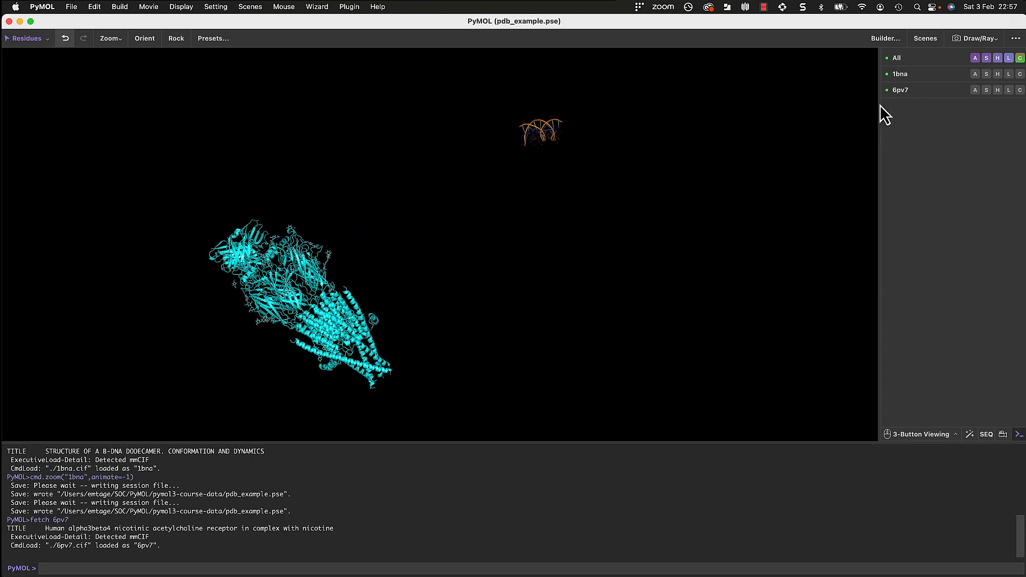
Turn off the display of 6pv7, zoom to the visible 1bna double helix and rotate it
{"action": "left_click", "coordinate": [922, 91]}
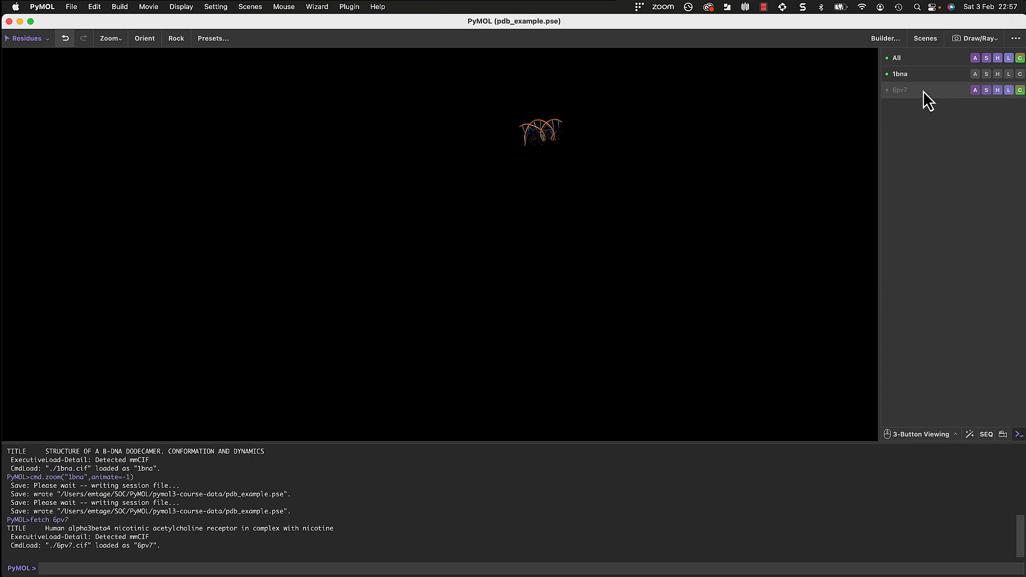
{"action": "right_click", "coordinate": [570, 148]}
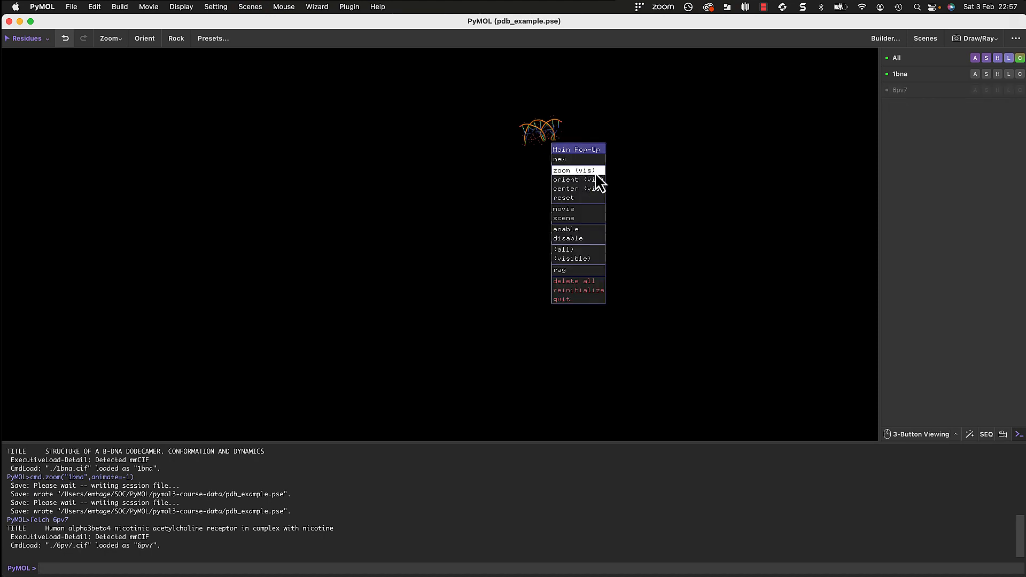
{"action": "left_click", "coordinate": [600, 182]}
{"action": "left_click_drag", "start_coordinate": [599, 187], "coordinate": [453, 264]}
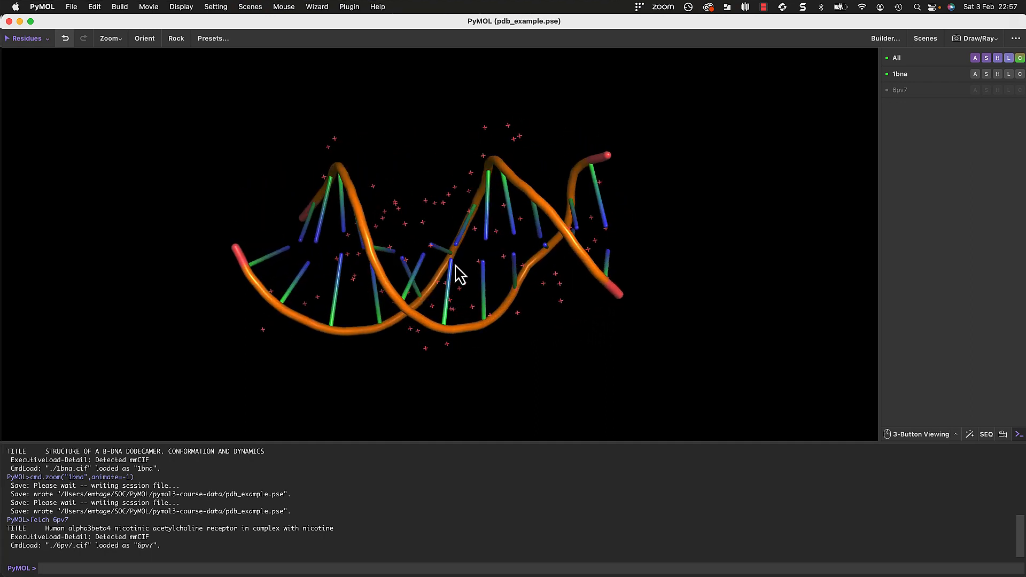
Display 6pv7 again with both structures fitted in the view, and save the session
{"action": "left_click", "coordinate": [937, 94]}
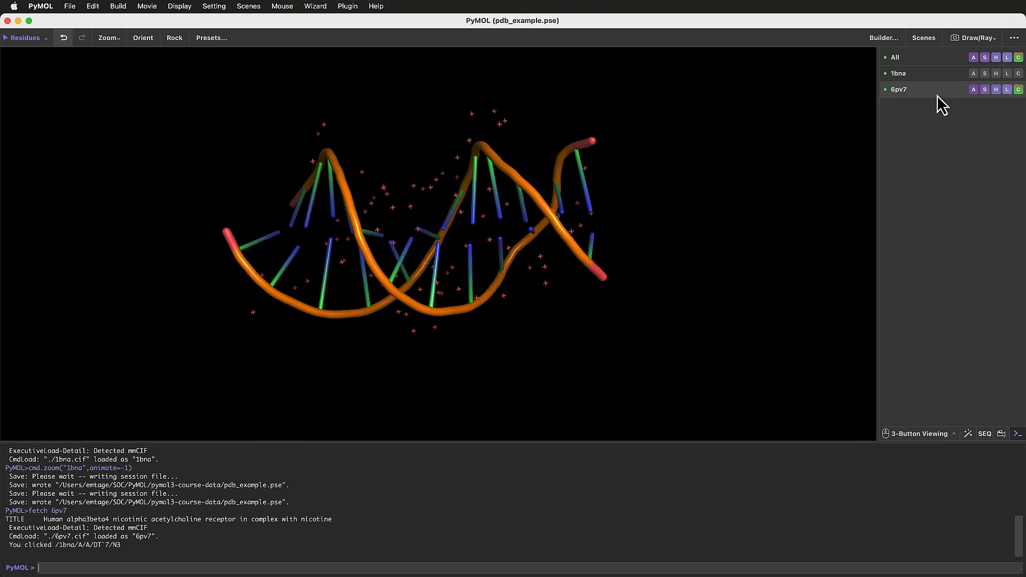
{"action": "right_click", "coordinate": [655, 139]}
{"action": "left_click", "coordinate": [667, 166]}
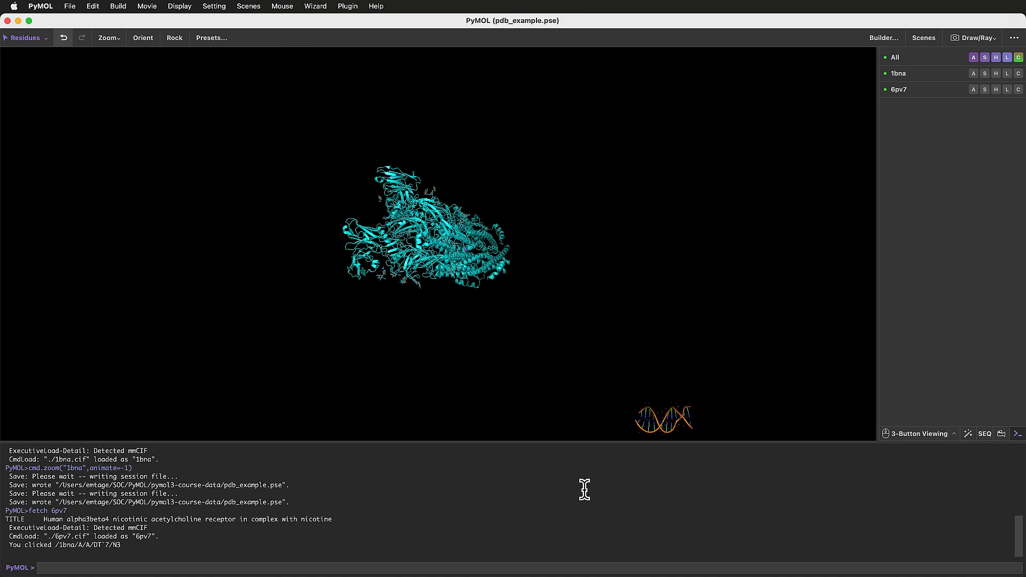
{"action": "key", "text": "super+s"}
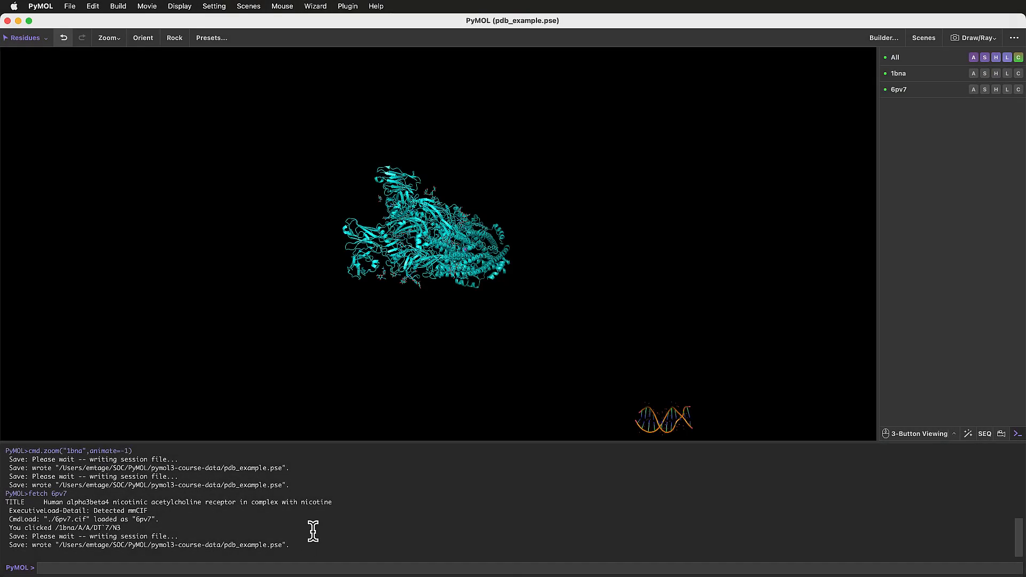
Delete the 6pv7 object from the session
{"action": "left_click_drag", "start_coordinate": [635, 322], "coordinate": [651, 283]}
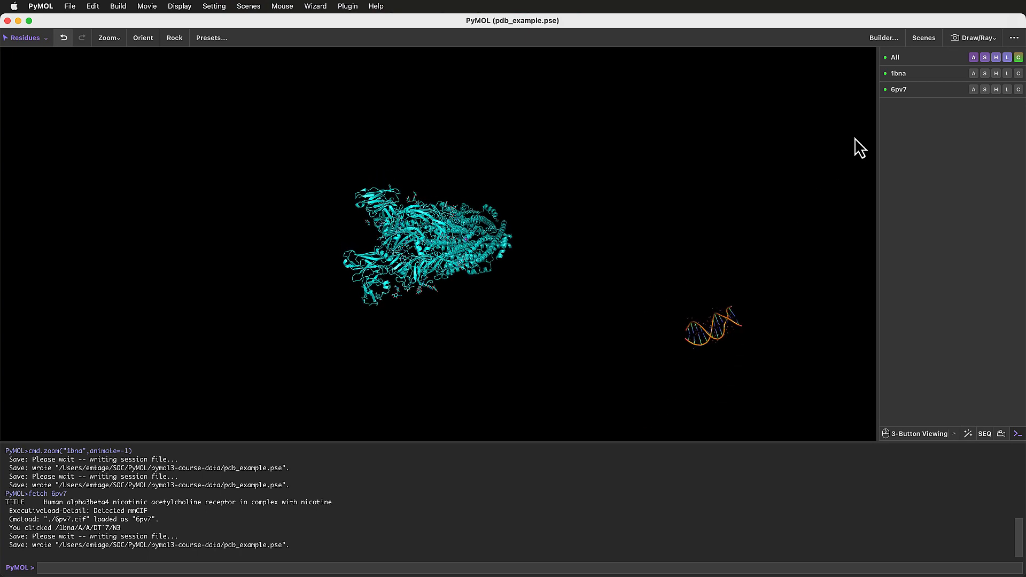
{"action": "left_click", "coordinate": [973, 94]}
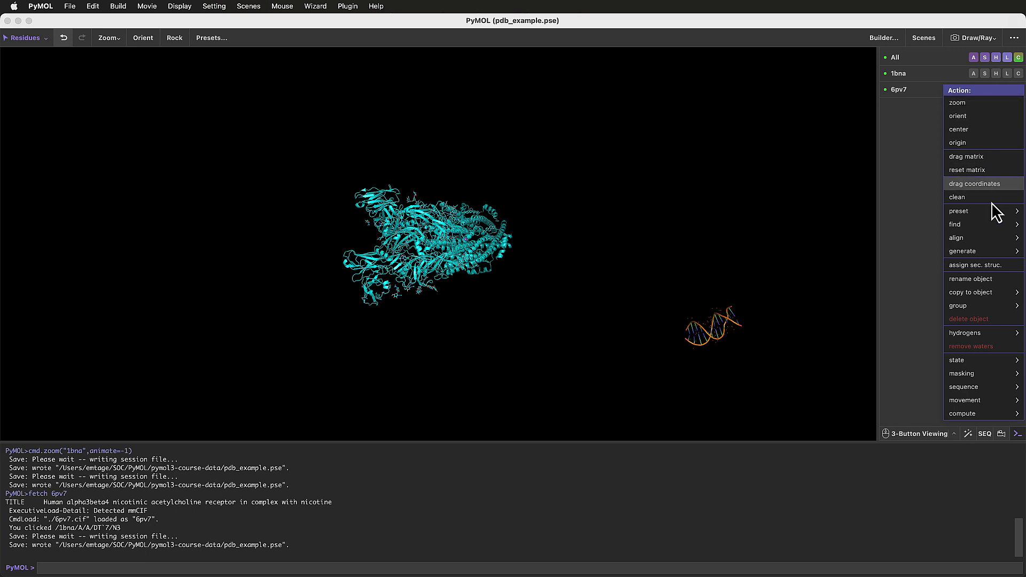
{"action": "mouse_move", "coordinate": [1012, 309]}
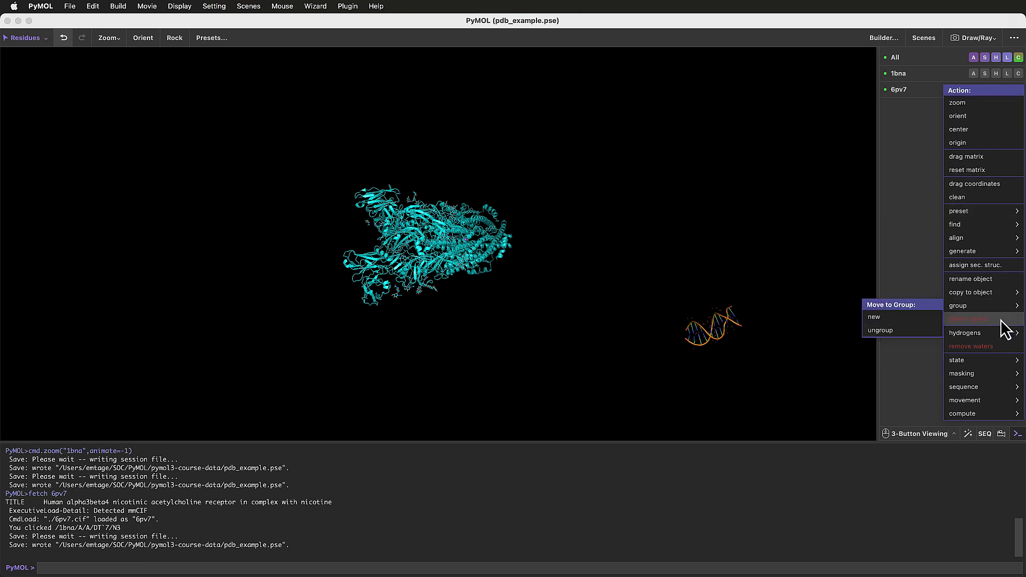
{"action": "left_click", "coordinate": [1003, 319]}
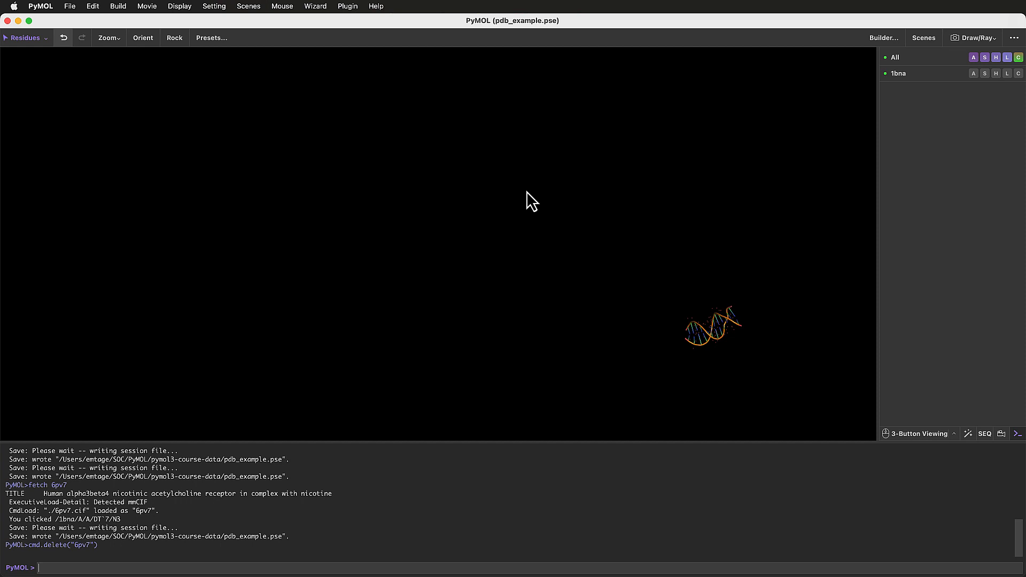
Load 6pv7.cif from the pymol3-course-data folder, rotate the structure and zoom to both visible objects
{"action": "left_click", "coordinate": [70, 7]}
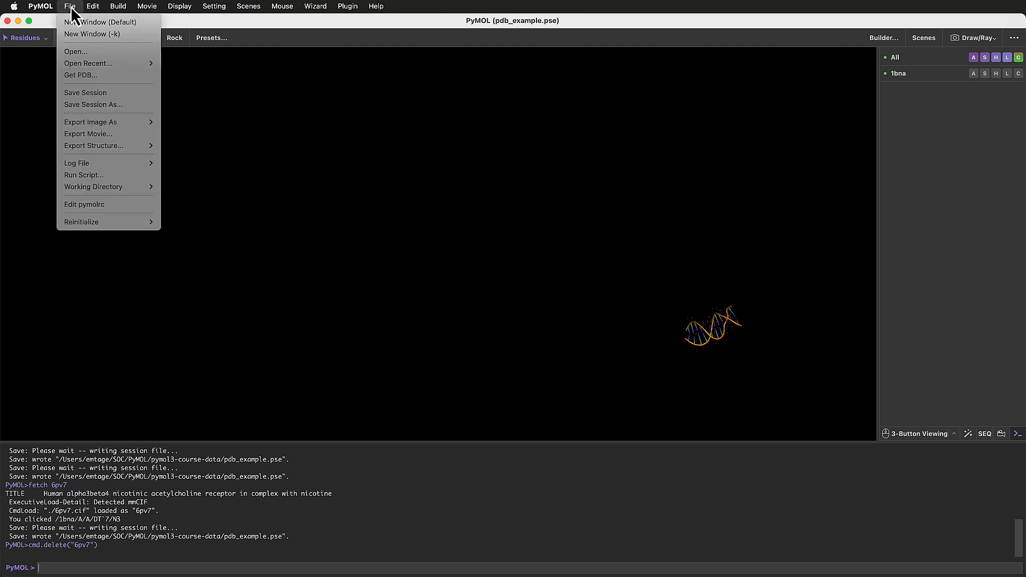
{"action": "left_click", "coordinate": [99, 51]}
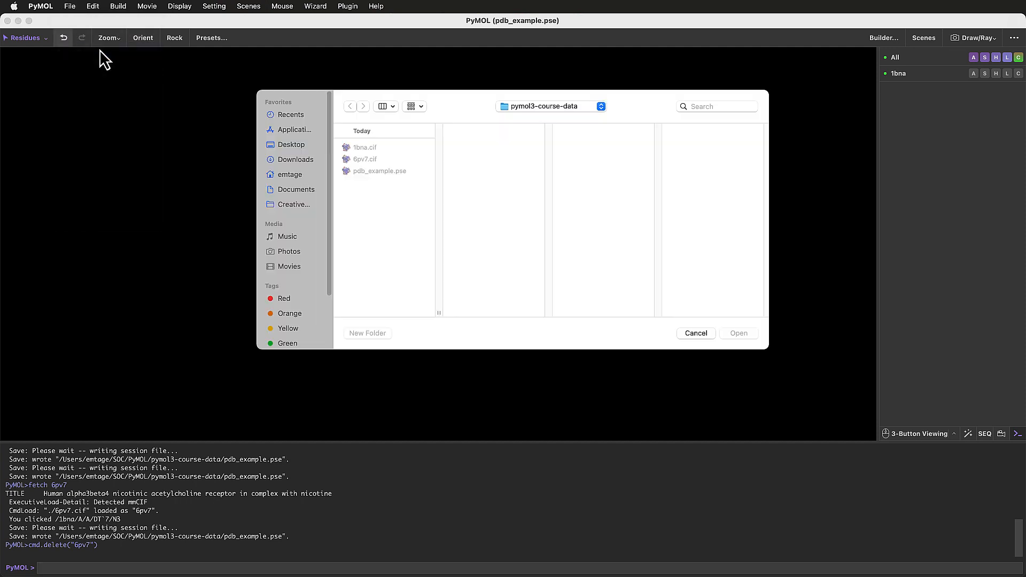
{"action": "left_click", "coordinate": [387, 159]}
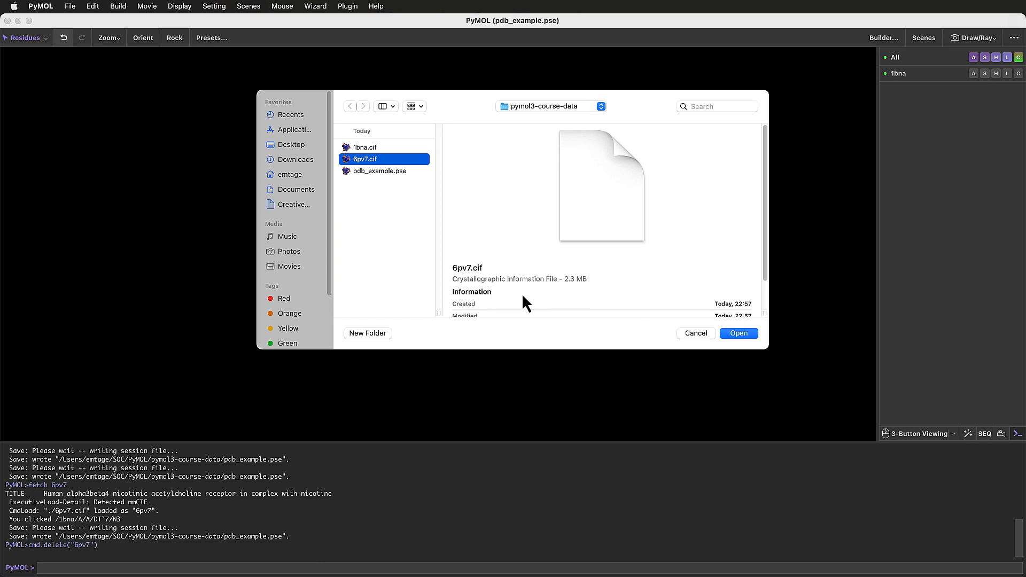
{"action": "left_click", "coordinate": [739, 333]}
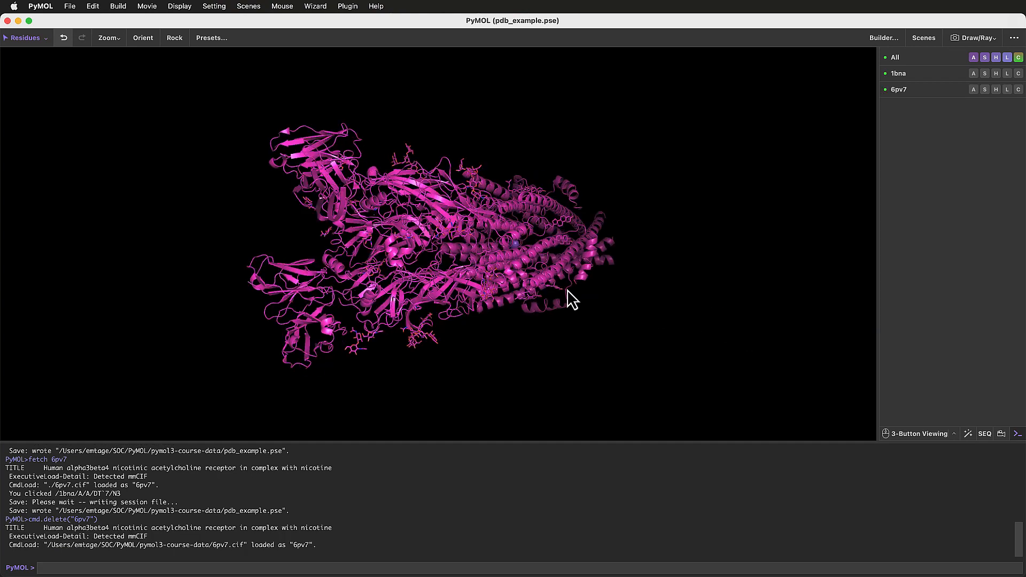
{"action": "mouse_move", "coordinate": [567, 290]}
{"action": "left_mouse_down"}
{"action": "mouse_move", "coordinate": [540, 292]}
{"action": "mouse_move", "coordinate": [552, 287]}
{"action": "left_mouse_up"}
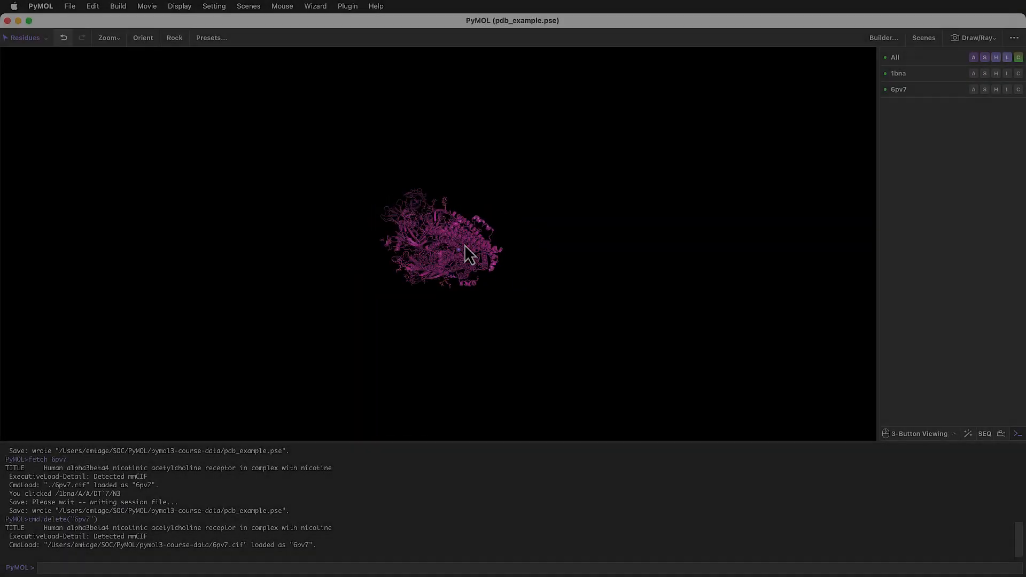
{"action": "mouse_move", "coordinate": [464, 245]}
{"action": "left_mouse_down"}
{"action": "mouse_move", "coordinate": [408, 257]}
{"action": "mouse_move", "coordinate": [468, 252]}
{"action": "left_mouse_up"}
{"action": "right_click", "coordinate": [550, 248]}
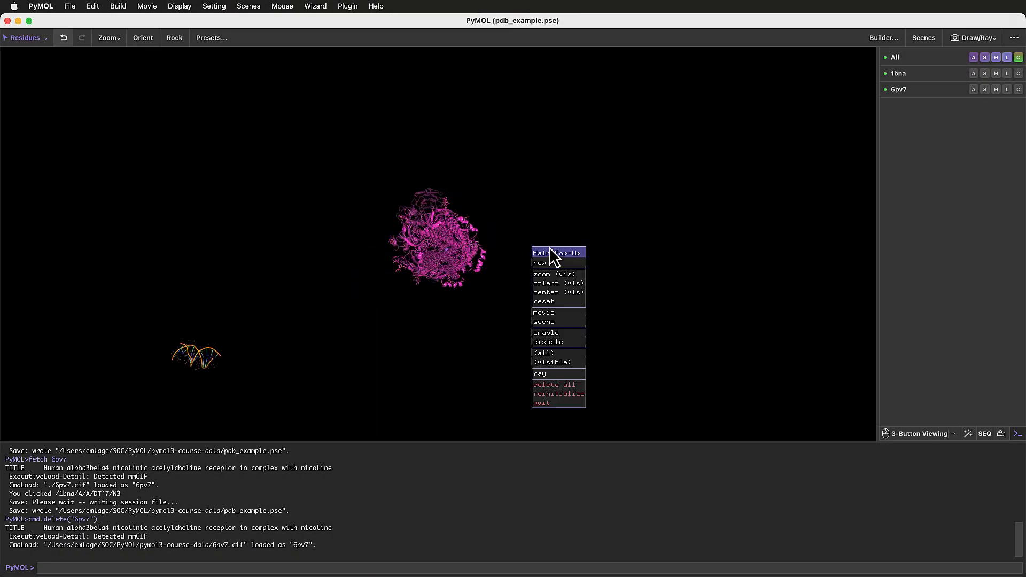
{"action": "left_click", "coordinate": [570, 278]}
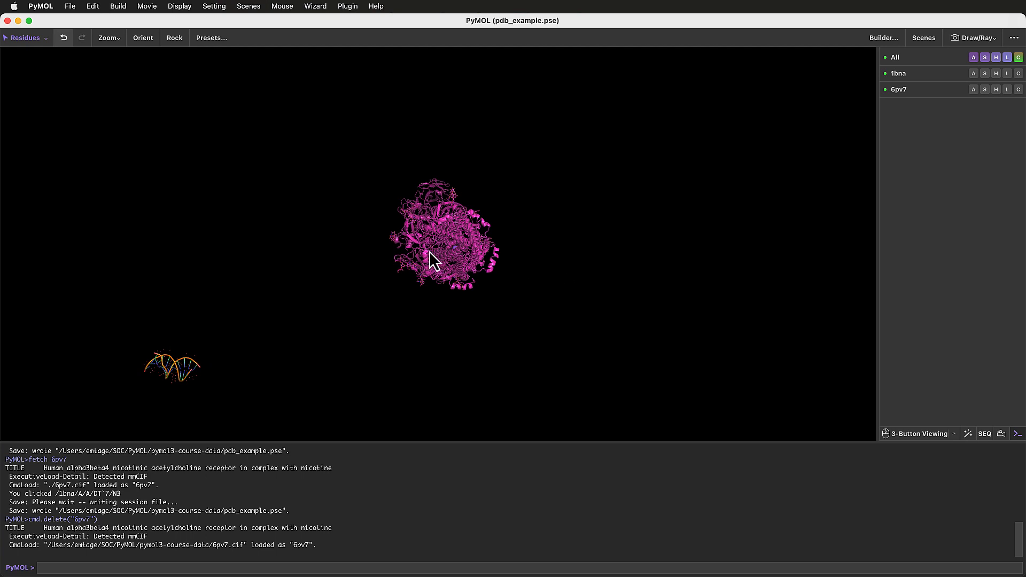
Open the session file PDB101.pse from the module2 folder inside the PyMOL folder
{"action": "left_click", "coordinate": [69, 6]}
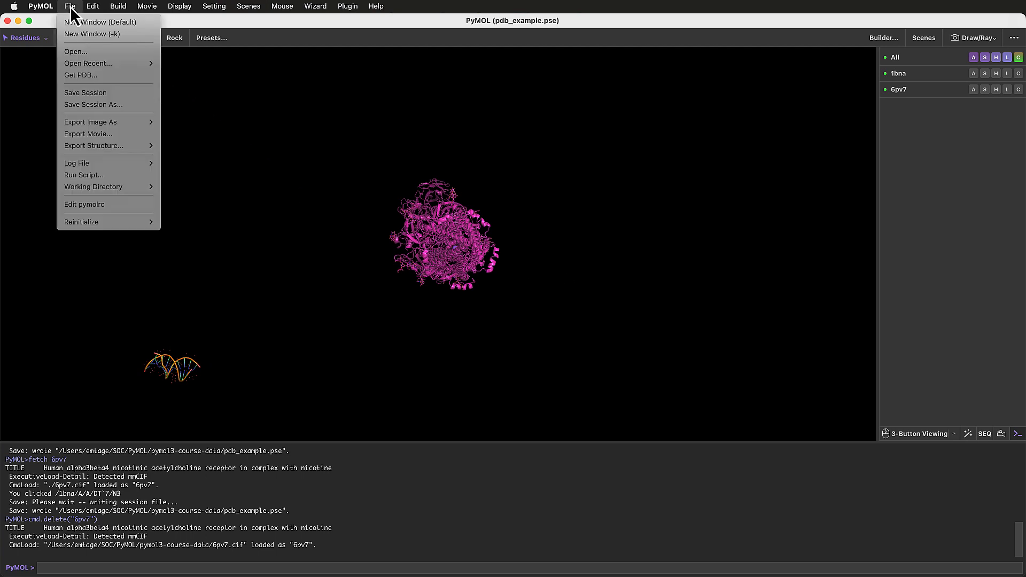
{"action": "left_click", "coordinate": [110, 53]}
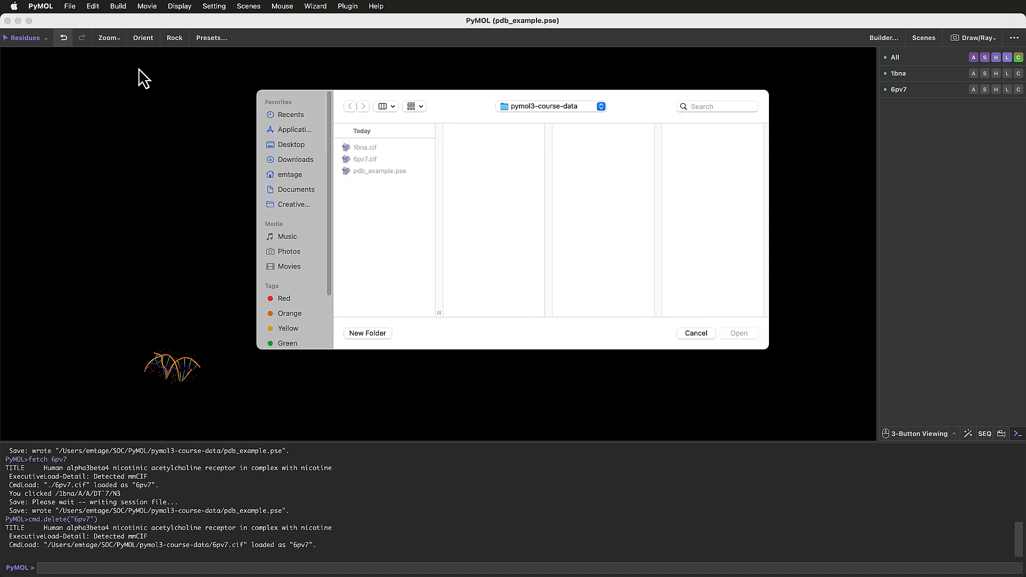
{"action": "left_click", "coordinate": [545, 108]}
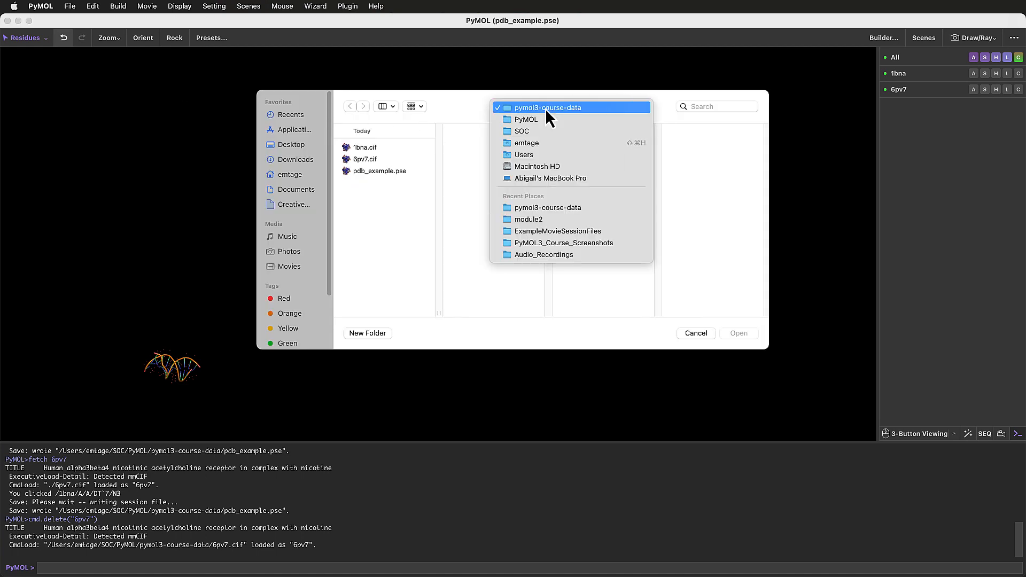
{"action": "left_click", "coordinate": [549, 117]}
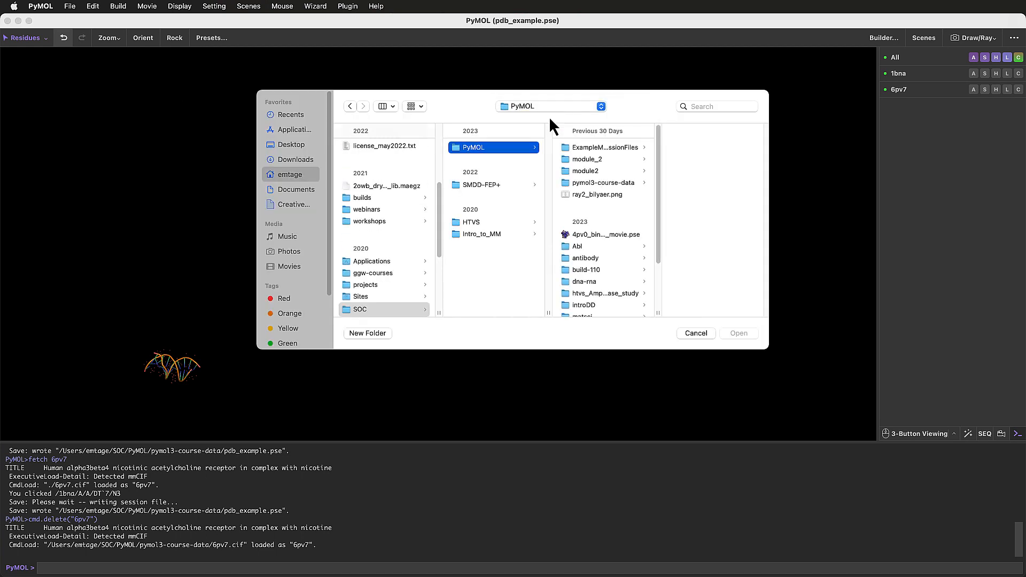
{"action": "left_click", "coordinate": [612, 172]}
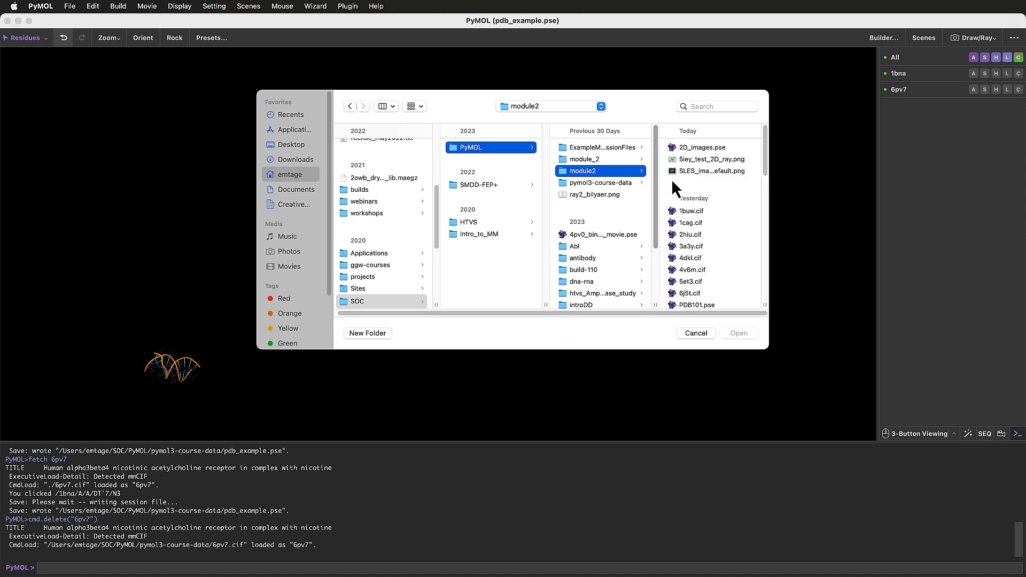
{"action": "scroll", "coordinate": [711, 204], "scroll_direction": "down", "scroll_amount": 2}
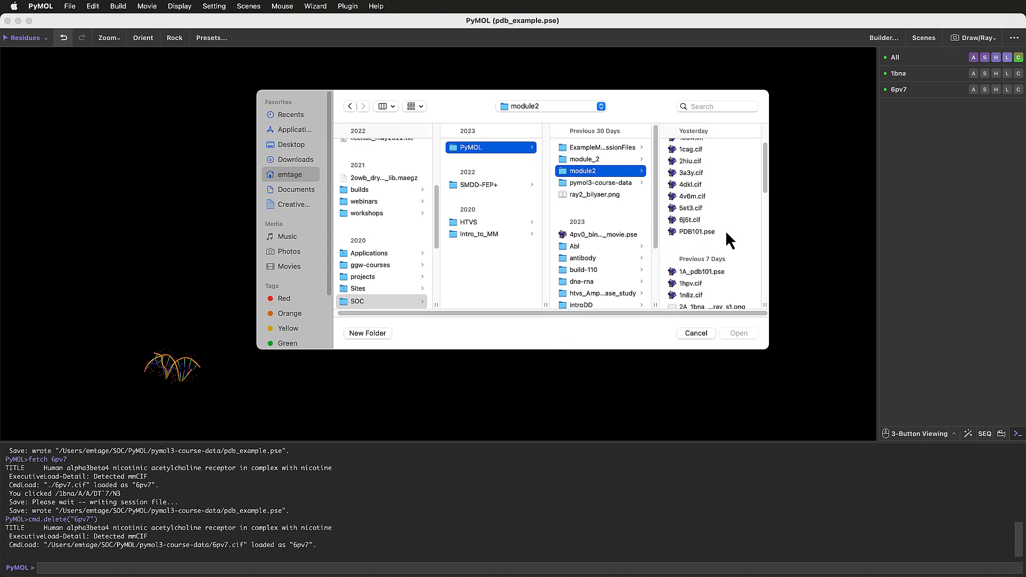
{"action": "left_click", "coordinate": [726, 231]}
{"action": "left_click", "coordinate": [739, 333]}
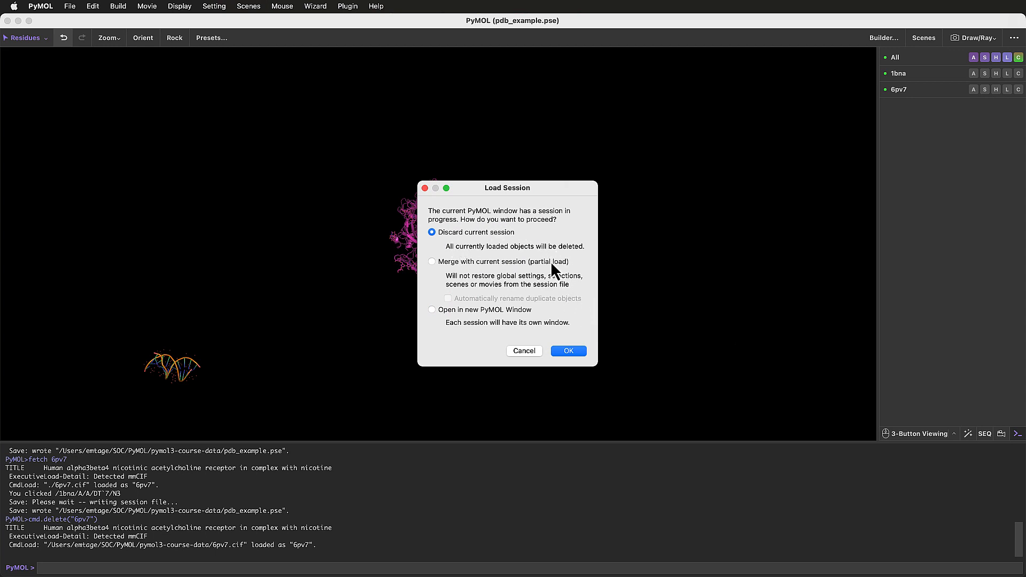
Review the session loading options and discard the current session for the newly opened one
{"action": "left_click", "coordinate": [550, 261]}
{"action": "left_click", "coordinate": [521, 309]}
{"action": "left_click", "coordinate": [492, 233]}
{"action": "left_click", "coordinate": [579, 352]}
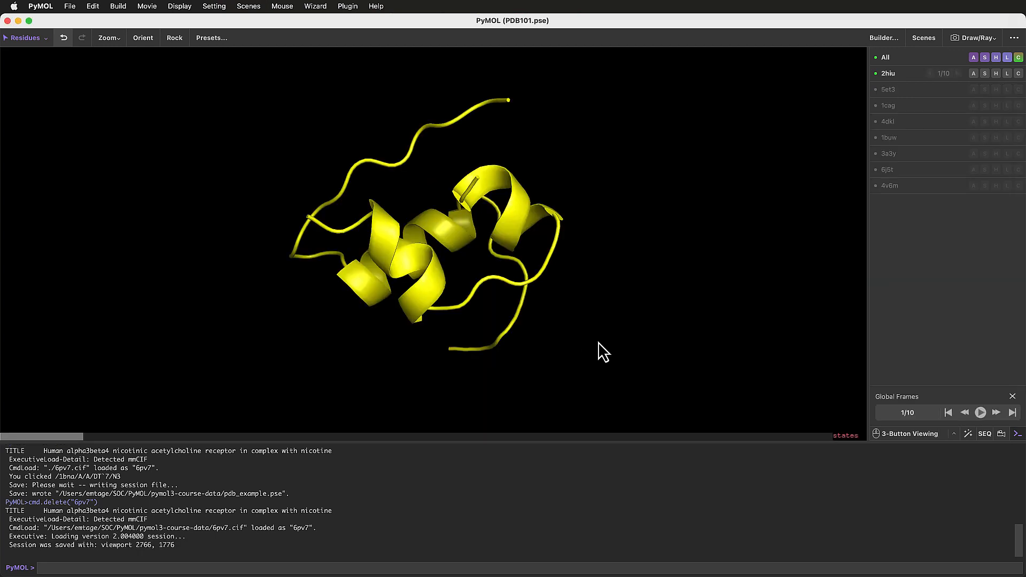
Display all objects of the session, zoom to everything visible and orient the view
{"action": "left_click", "coordinate": [919, 59]}
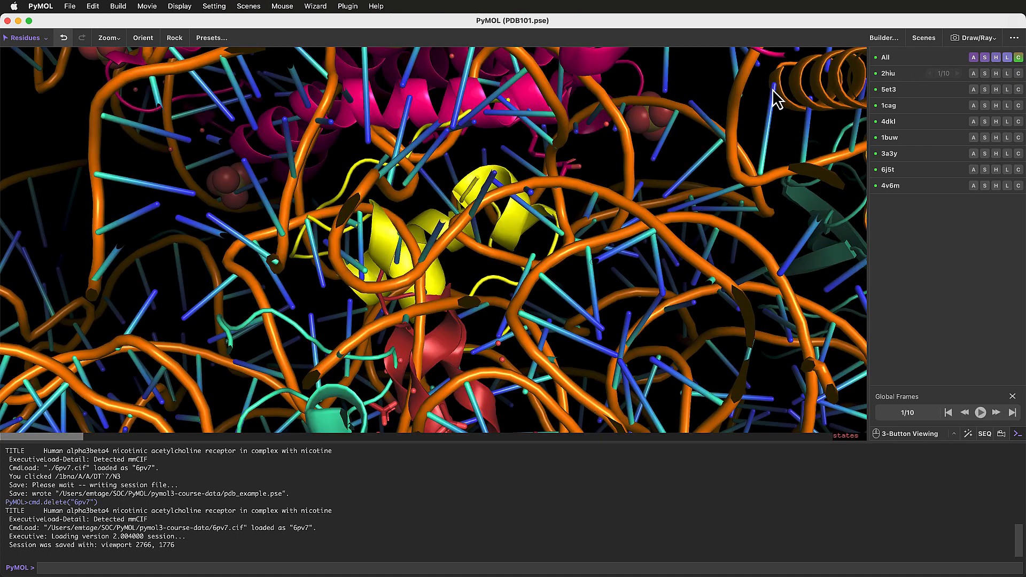
{"action": "right_click", "coordinate": [716, 86]}
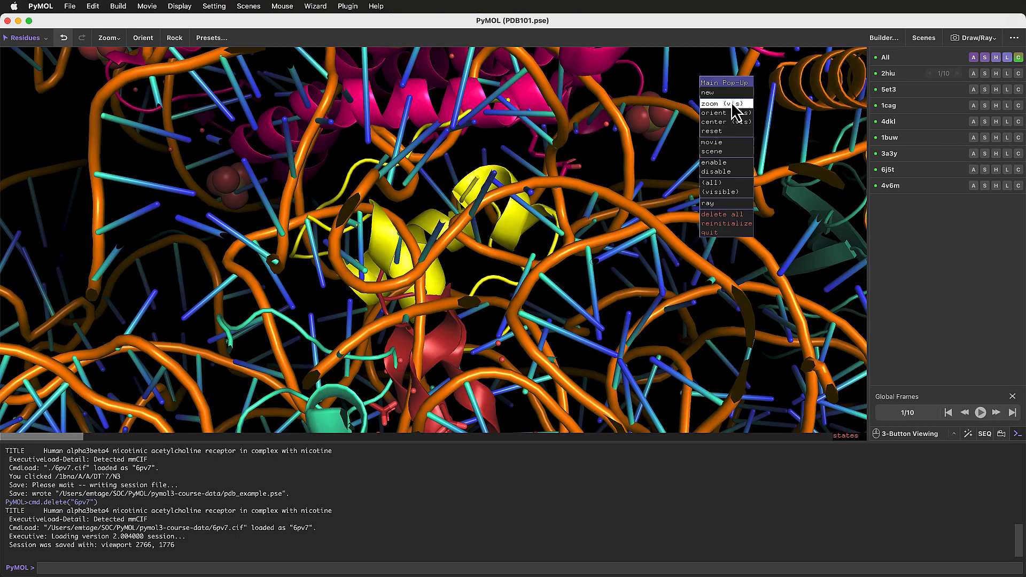
{"action": "left_click", "coordinate": [732, 104]}
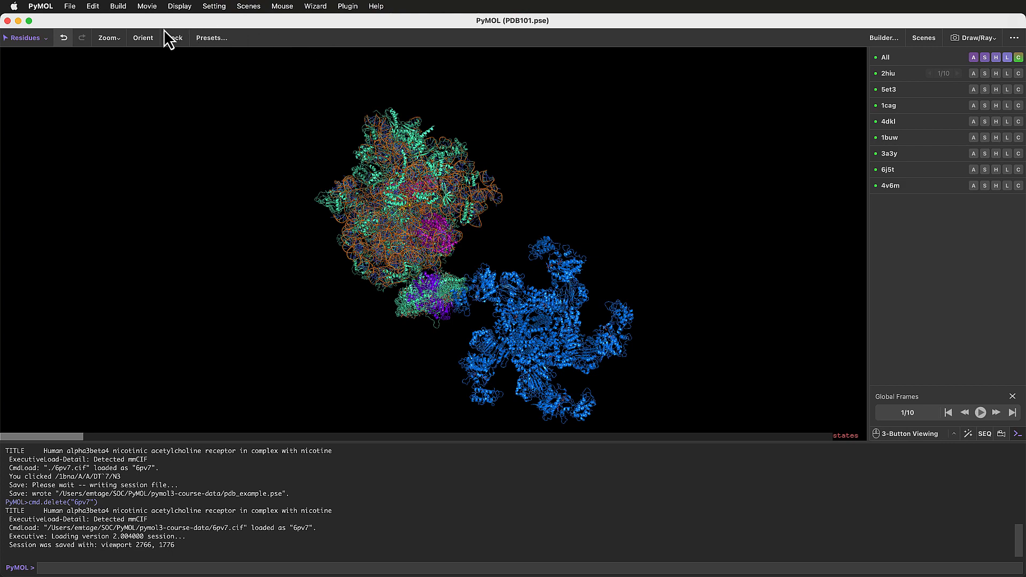
{"action": "left_click", "coordinate": [146, 37]}
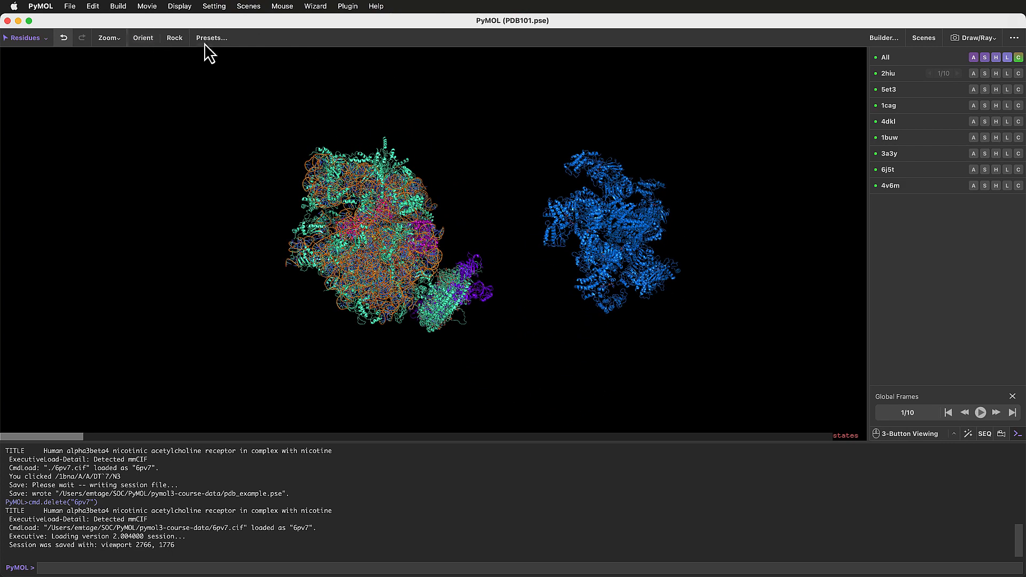
Turn off all objects, display only 2hiu and zoom to it
{"action": "left_click", "coordinate": [935, 57]}
{"action": "left_click", "coordinate": [901, 75]}
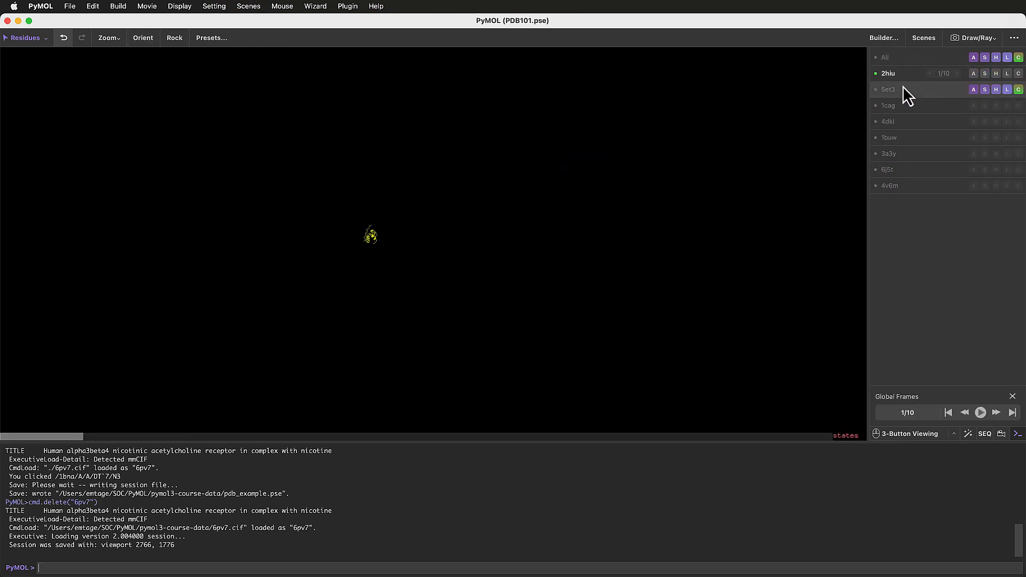
{"action": "right_click", "coordinate": [810, 101]}
{"action": "left_click", "coordinate": [827, 128]}
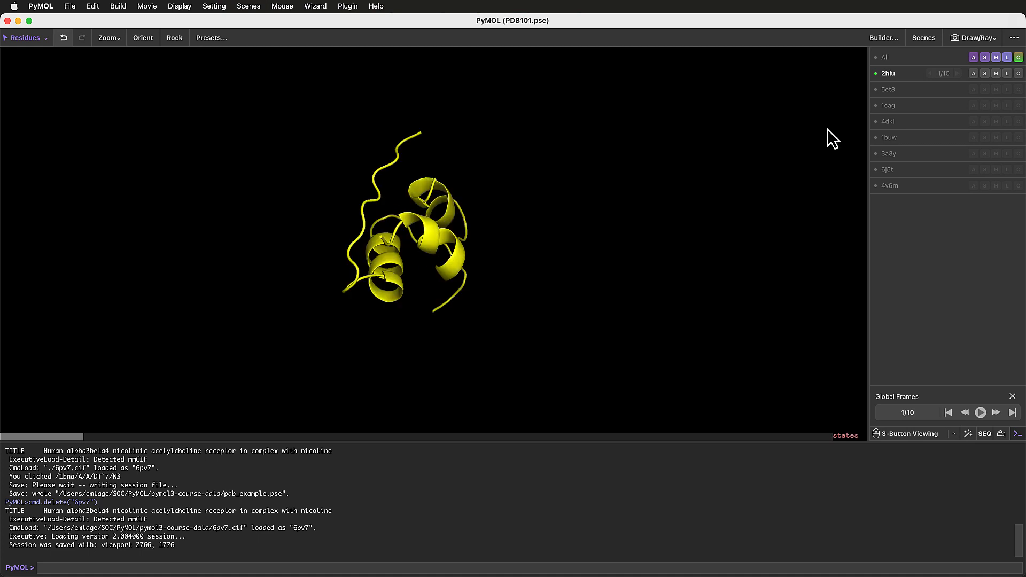
Switch the display from 2hiu to 5et3 and zoom to the visible structure
{"action": "left_click", "coordinate": [895, 90]}
{"action": "left_click", "coordinate": [902, 75]}
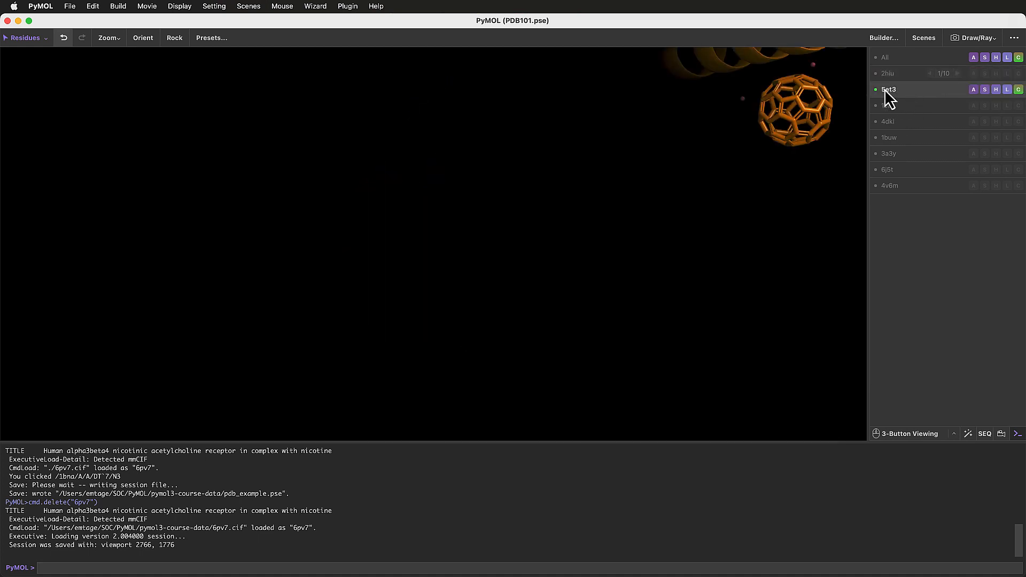
{"action": "right_click", "coordinate": [716, 160]}
{"action": "left_click", "coordinate": [733, 188]}
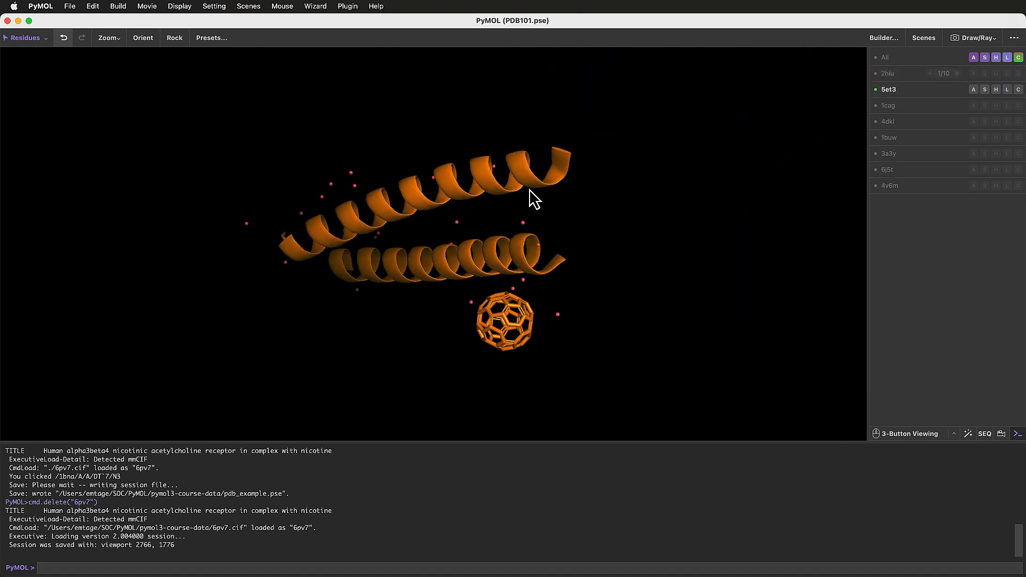
Hide 5et3, display 1cag instead, zoom to it and rotate it
{"action": "left_click", "coordinate": [895, 91]}
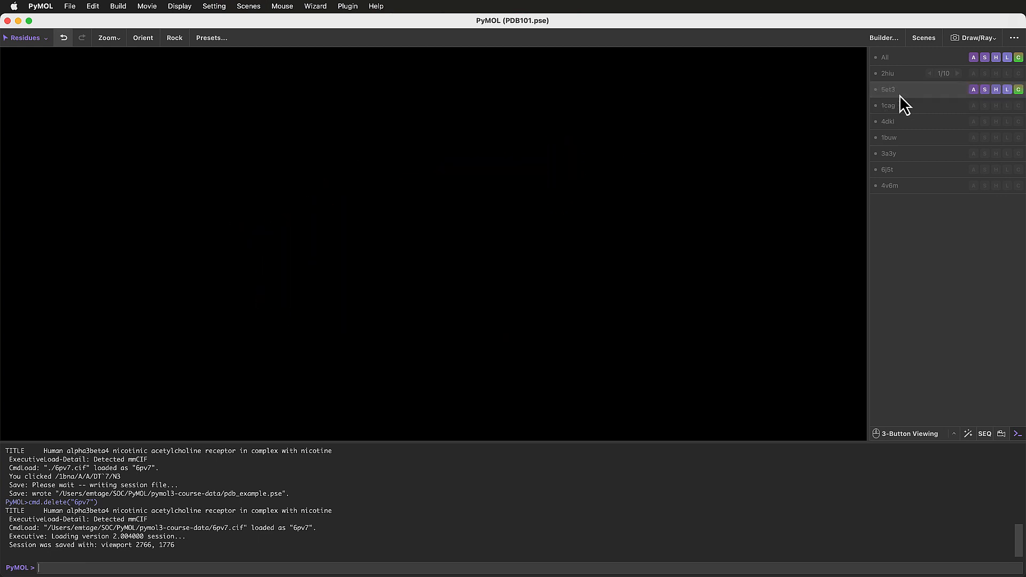
{"action": "left_click", "coordinate": [910, 109]}
{"action": "right_click", "coordinate": [668, 122]}
{"action": "left_click", "coordinate": [683, 149]}
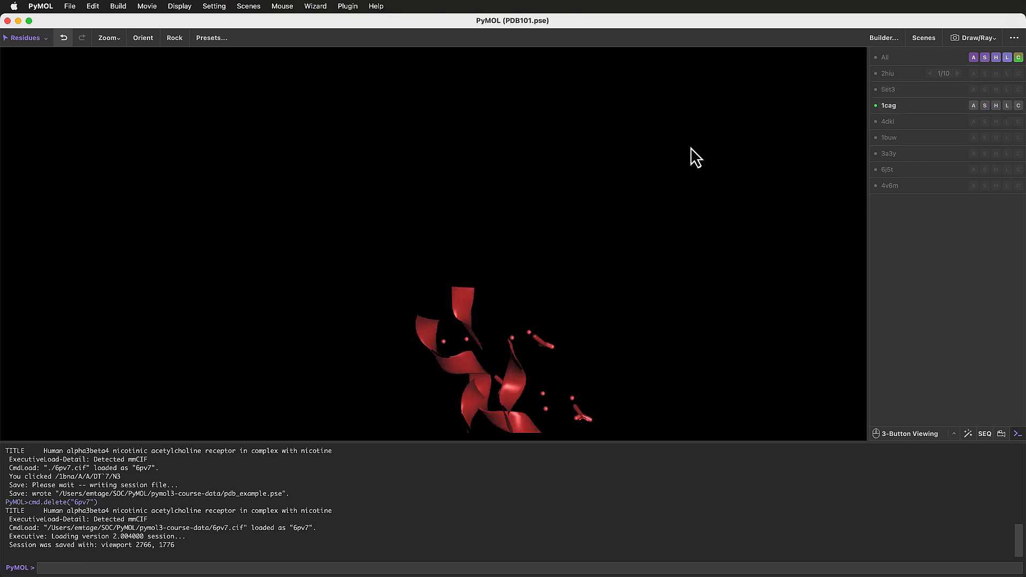
{"action": "left_click_drag", "start_coordinate": [655, 144], "coordinate": [614, 147]}
Hide 1cag, display 4dkl instead, zoom to it and rotate it
{"action": "left_click", "coordinate": [903, 105]}
{"action": "left_click", "coordinate": [910, 121]}
{"action": "right_click", "coordinate": [402, 208]}
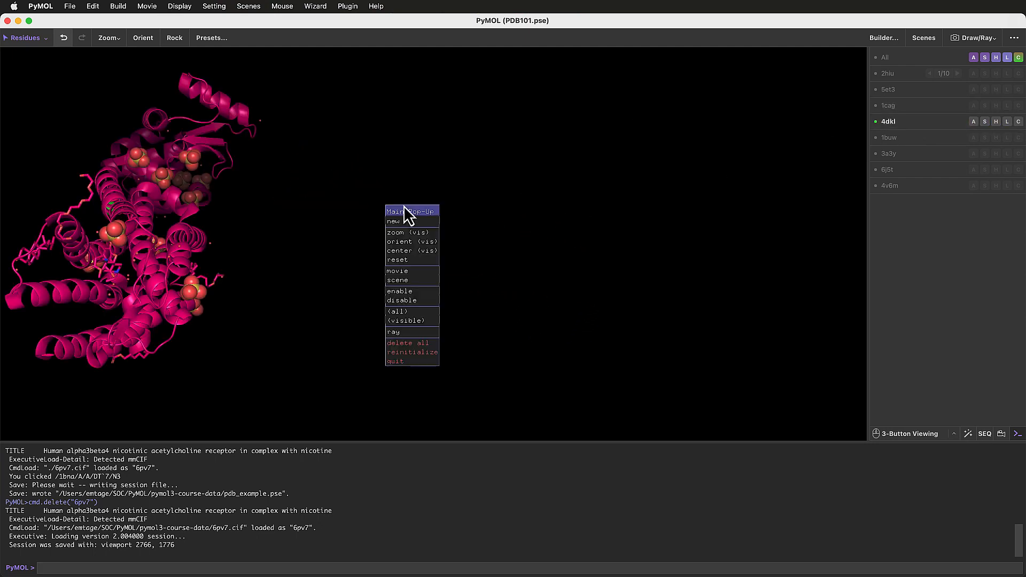
{"action": "left_click", "coordinate": [426, 234]}
{"action": "mouse_move", "coordinate": [453, 229]}
{"action": "left_mouse_down"}
{"action": "mouse_move", "coordinate": [557, 322]}
{"action": "mouse_move", "coordinate": [603, 342]}
{"action": "mouse_move", "coordinate": [403, 249]}
{"action": "mouse_move", "coordinate": [396, 225]}
{"action": "mouse_move", "coordinate": [404, 234]}
{"action": "mouse_move", "coordinate": [453, 220]}
{"action": "left_mouse_up"}
Hide 4dkl, display 1buw instead, zoom to it and rotate it
{"action": "left_click", "coordinate": [902, 121]}
{"action": "left_click", "coordinate": [915, 138]}
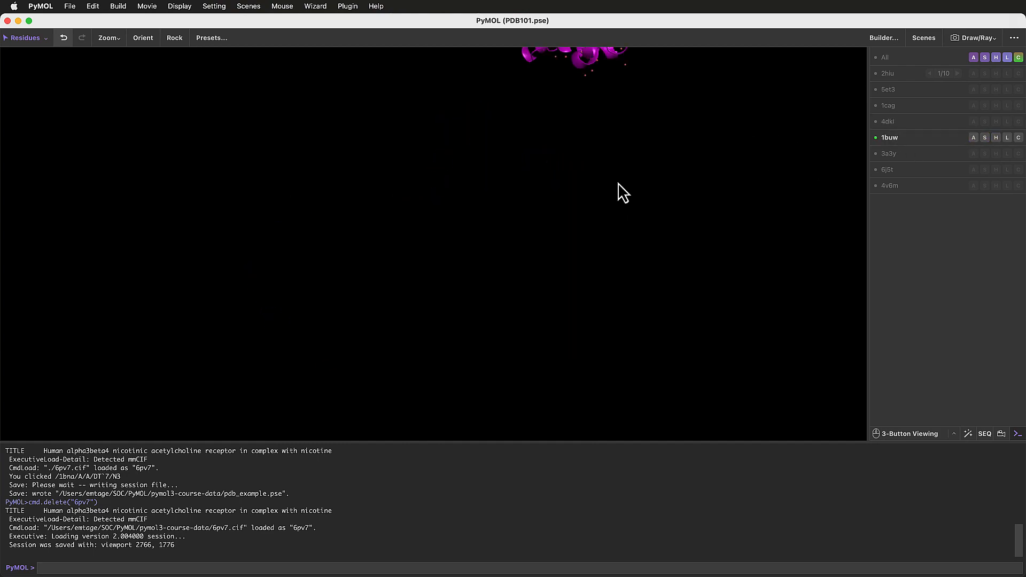
{"action": "right_click", "coordinate": [618, 182]}
{"action": "left_click", "coordinate": [636, 209]}
{"action": "left_click_drag", "start_coordinate": [600, 218], "coordinate": [657, 223]}
Replace 1buw with 3a3y in the display, zoom to the visible structure, orient it and rotate it
{"action": "left_click", "coordinate": [910, 137]}
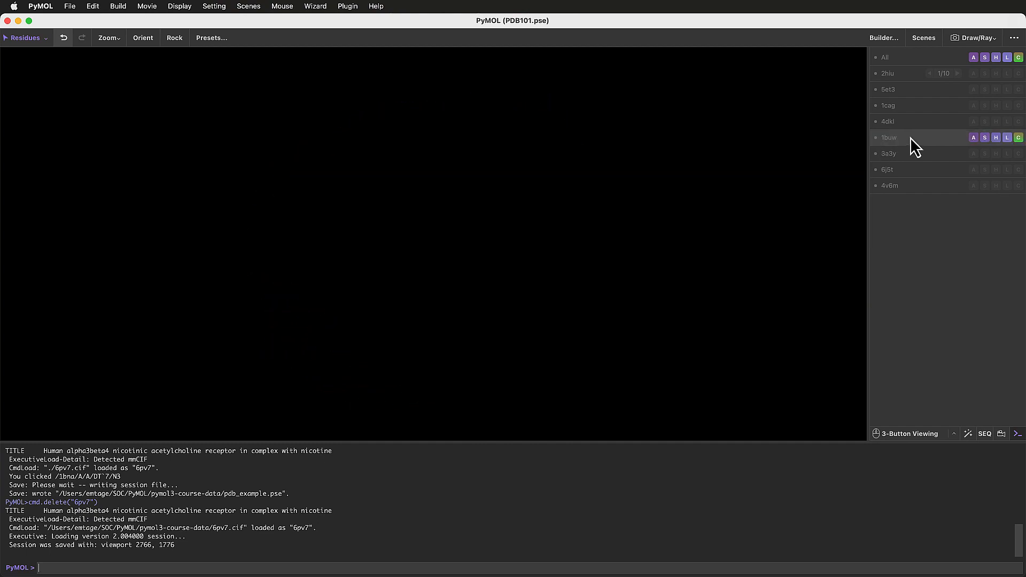
{"action": "left_click", "coordinate": [920, 154]}
{"action": "left_click", "coordinate": [109, 38]}
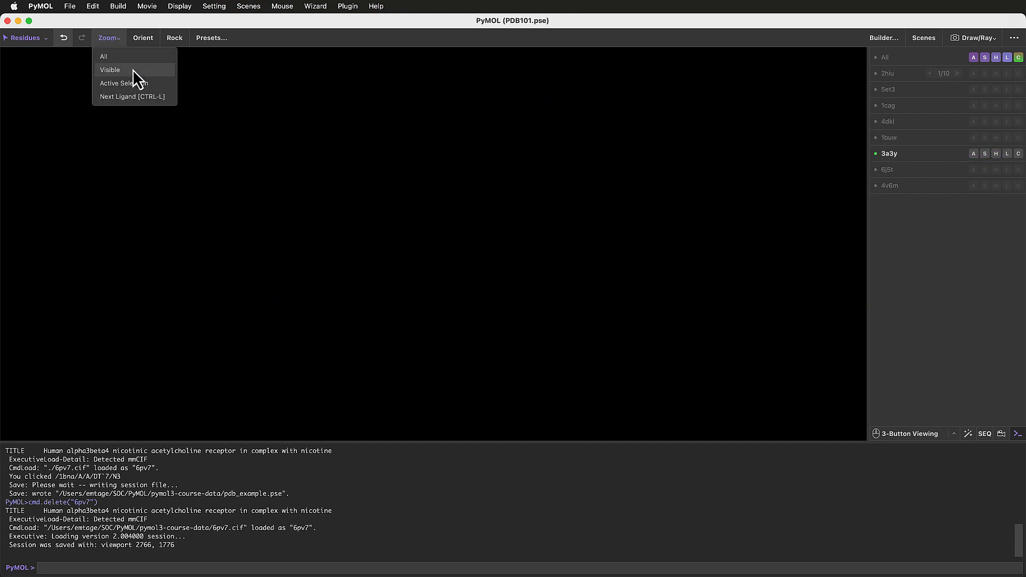
{"action": "left_click", "coordinate": [133, 69]}
{"action": "left_click", "coordinate": [144, 38]}
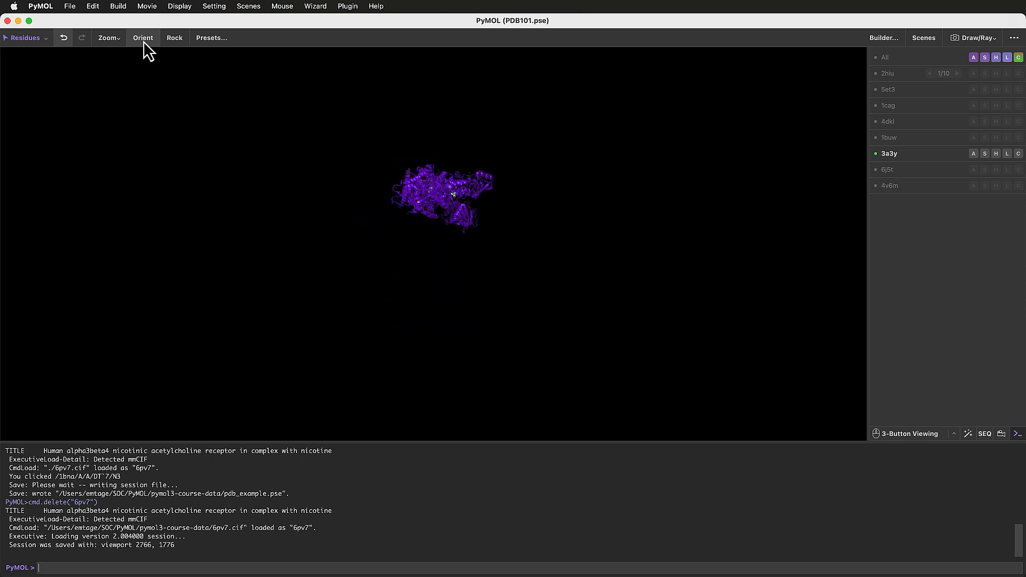
{"action": "left_click_drag", "start_coordinate": [476, 224], "coordinate": [275, 253]}
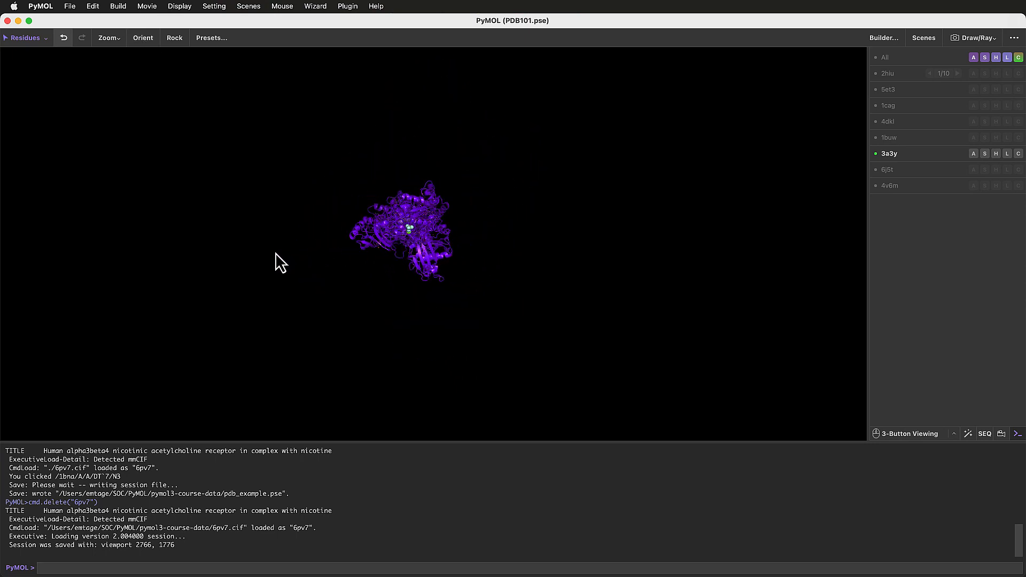
Display 6j5t in place of 3a3y and zoom to the visible structure
{"action": "left_click", "coordinate": [893, 170]}
{"action": "left_click", "coordinate": [946, 153]}
{"action": "right_click", "coordinate": [697, 174]}
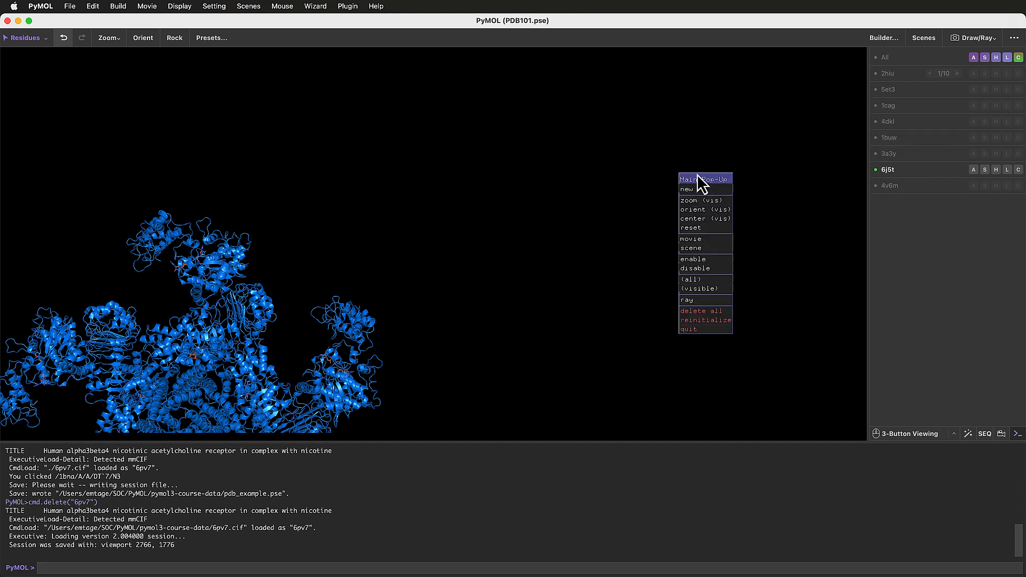
{"action": "left_click", "coordinate": [721, 204]}
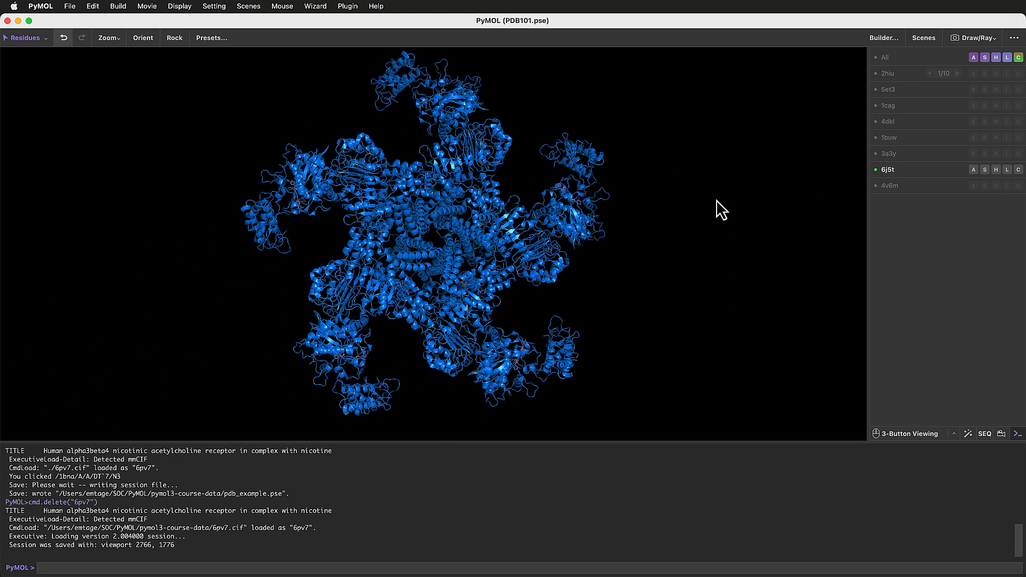
Display 4v6m in place of 6j5t, zoom to that object, and show 2hiu together with it while rotating the view
{"action": "left_click", "coordinate": [937, 170]}
{"action": "left_click", "coordinate": [937, 186]}
{"action": "left_click", "coordinate": [973, 186]}
{"action": "left_click", "coordinate": [957, 198]}
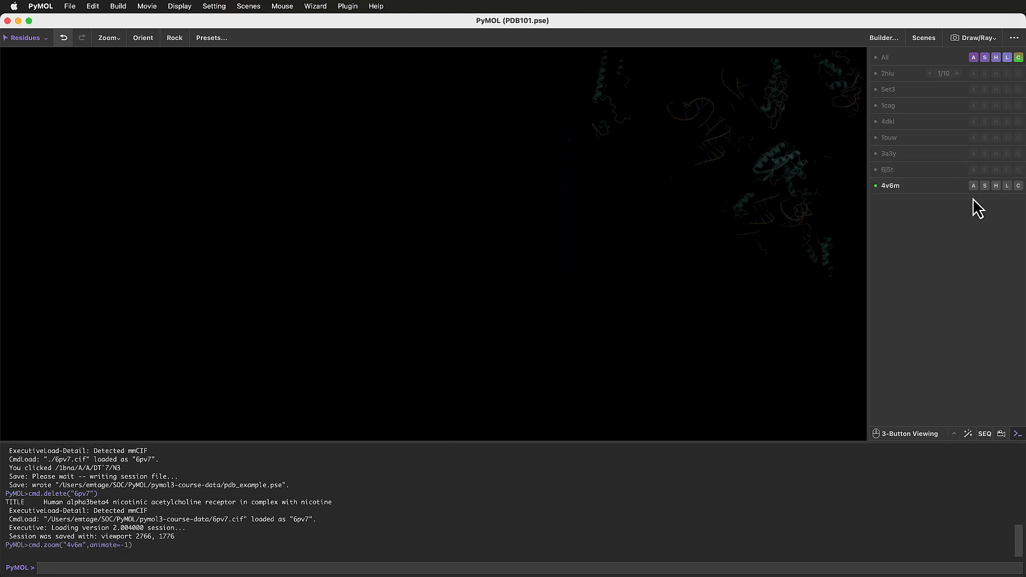
{"action": "left_click_drag", "start_coordinate": [469, 239], "coordinate": [637, 243]}
{"action": "left_click", "coordinate": [907, 79]}
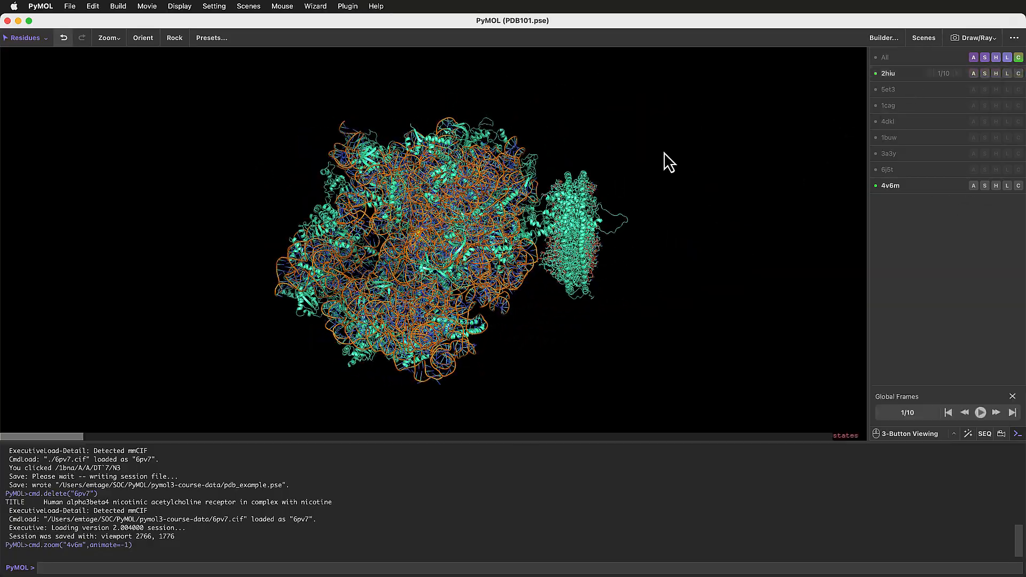
{"action": "left_click_drag", "start_coordinate": [534, 213], "coordinate": [228, 240]}
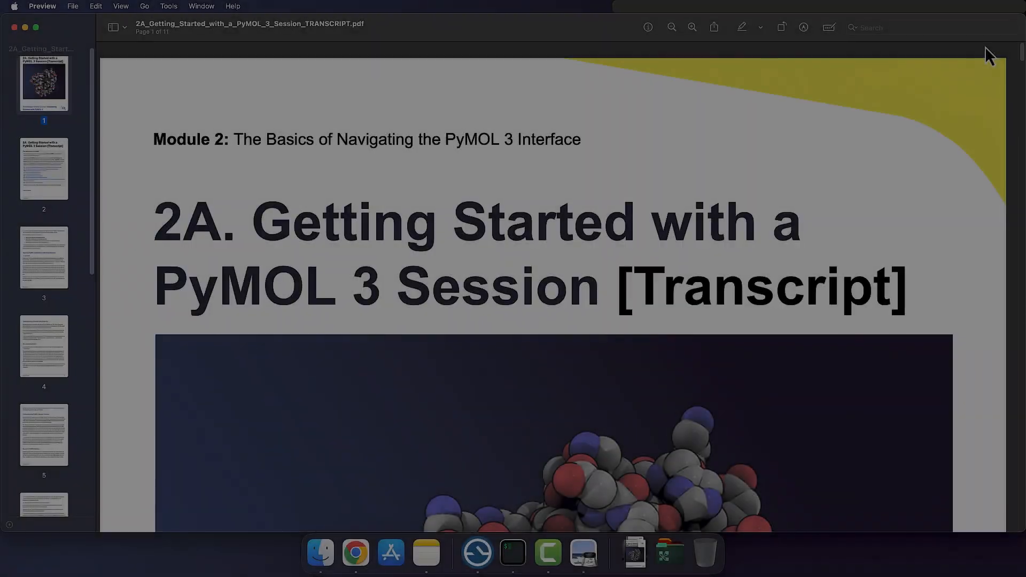
Switch to the 2A session transcript PDF in Preview and examine the list of linked PDB-101 articles on page 2
{"action": "scroll", "coordinate": [1021, 70], "scroll_direction": "down", "scroll_amount": 5}
{"action": "scroll", "coordinate": [1020, 69], "scroll_direction": "down", "scroll_amount": 10}
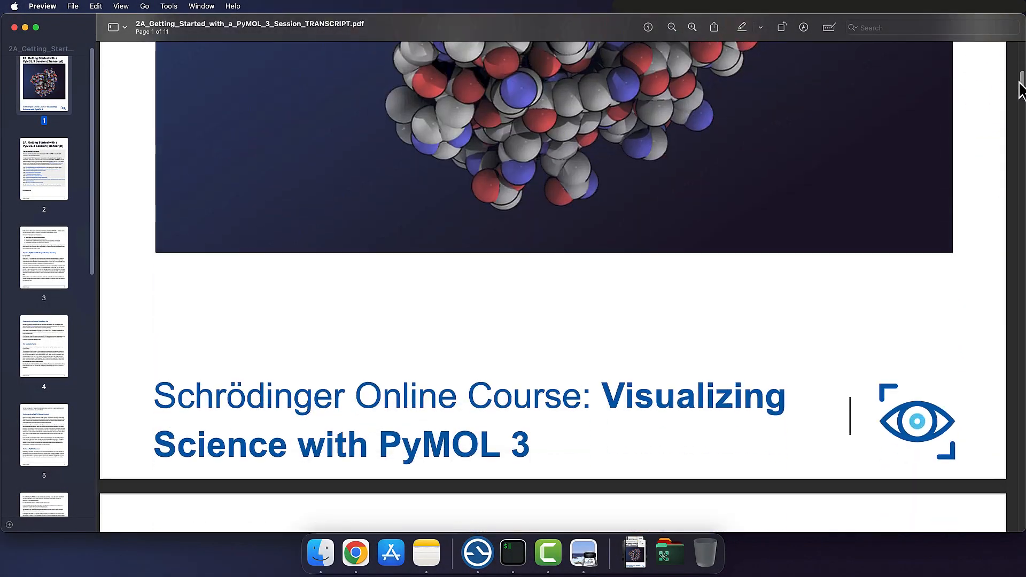
{"action": "scroll", "coordinate": [1021, 115], "scroll_direction": "down", "scroll_amount": 10}
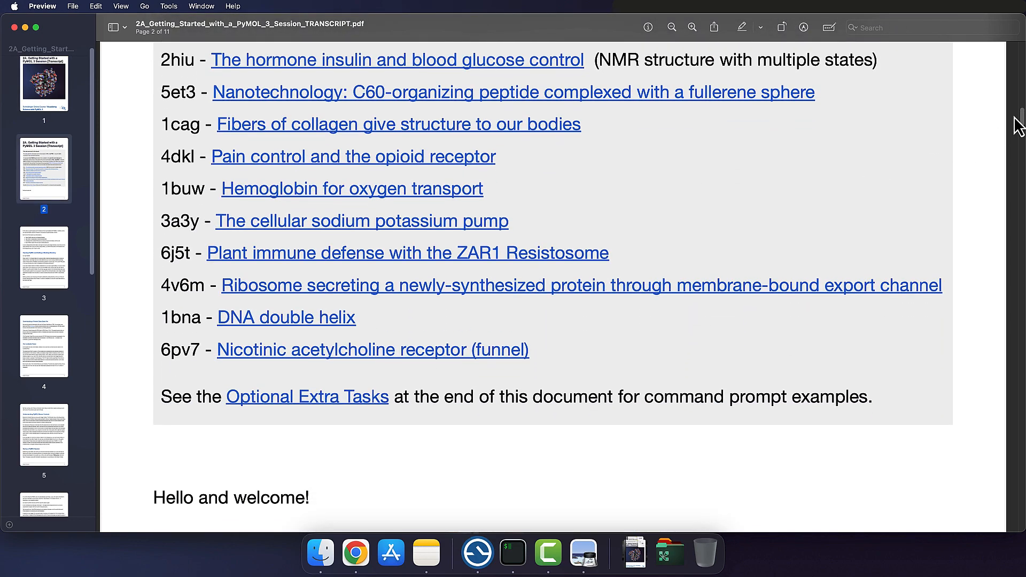
{"action": "mouse_move", "coordinate": [1022, 115]}
{"action": "left_mouse_down"}
{"action": "mouse_move", "coordinate": [1021, 160]}
{"action": "mouse_move", "coordinate": [1020, 114]}
{"action": "left_mouse_up"}
{"action": "scroll", "coordinate": [1021, 115], "scroll_direction": "down", "scroll_amount": 4}
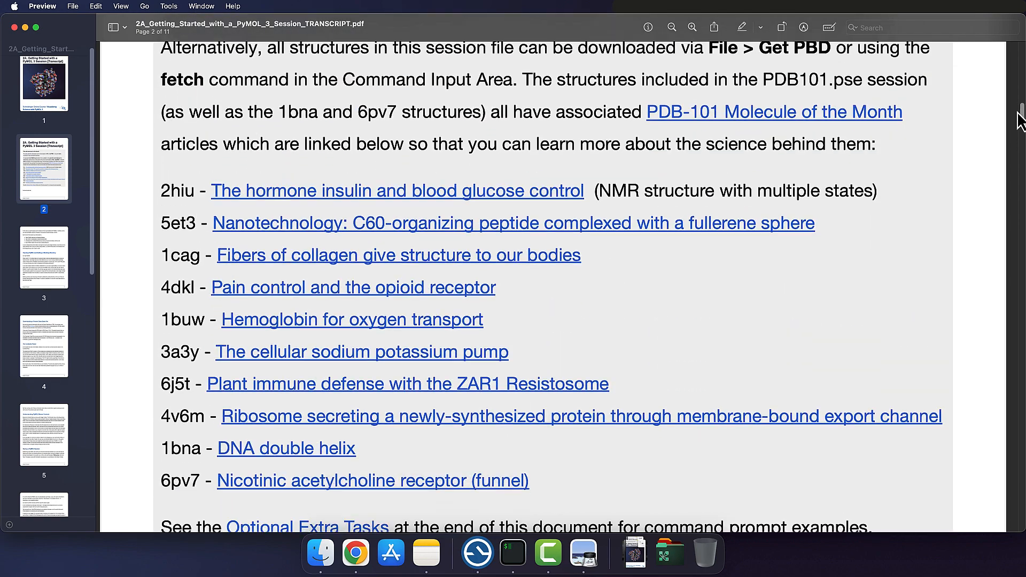